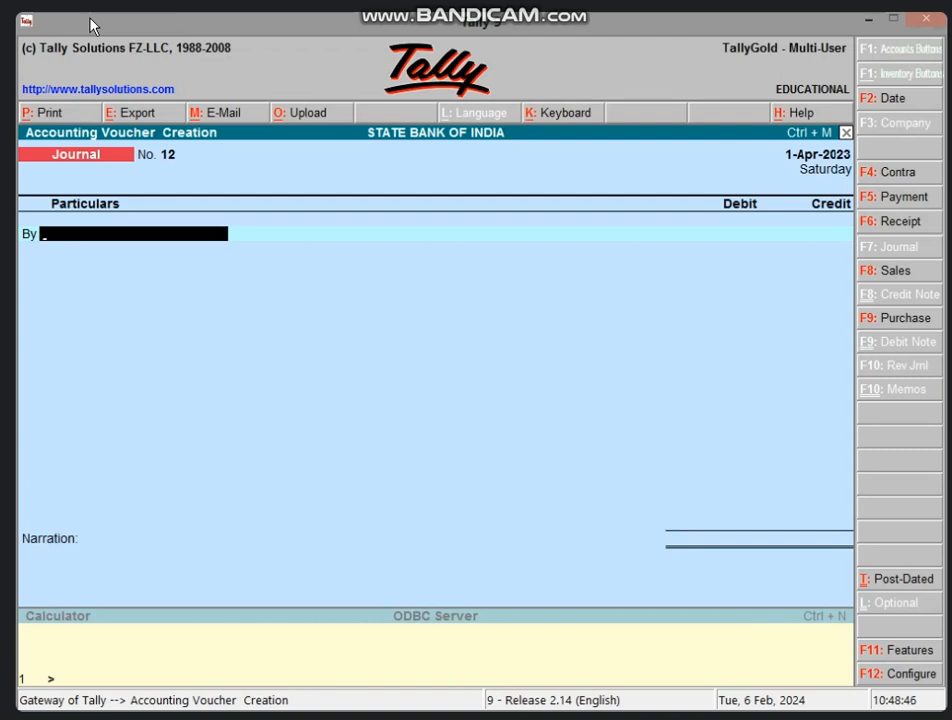
Quit the blank journal voucher and review the Profit & Loss A/c report.
key(Escape)
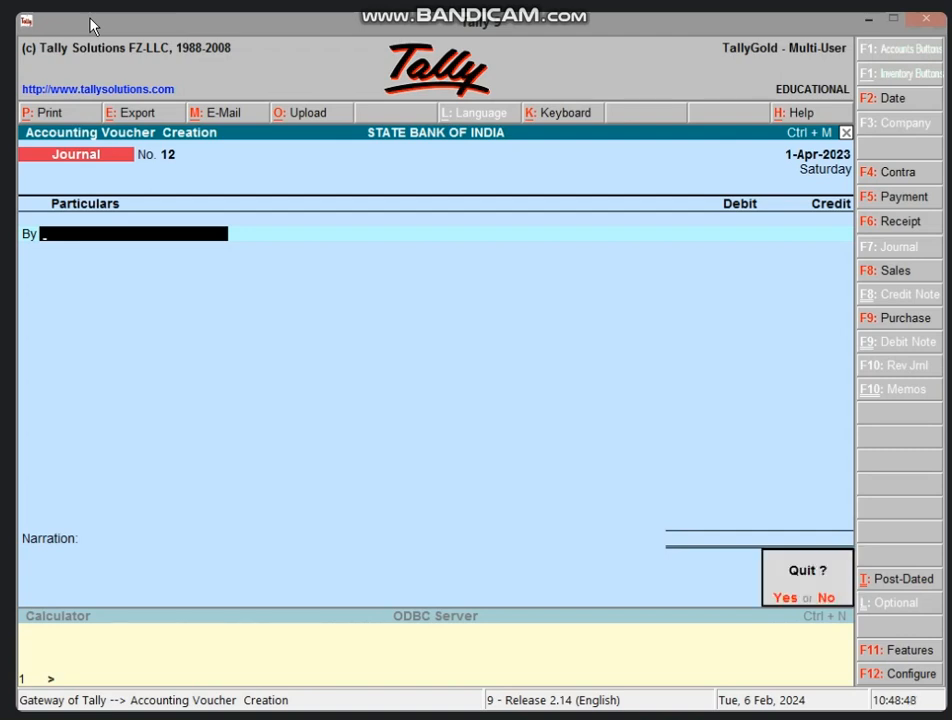
key(y)
key(p)
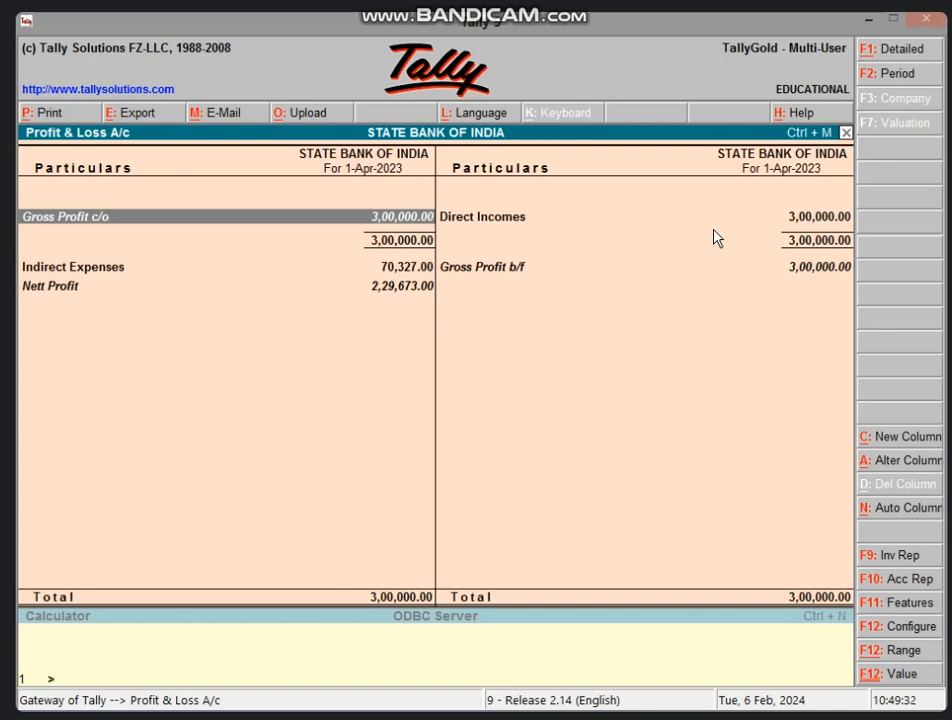
key(Escape)
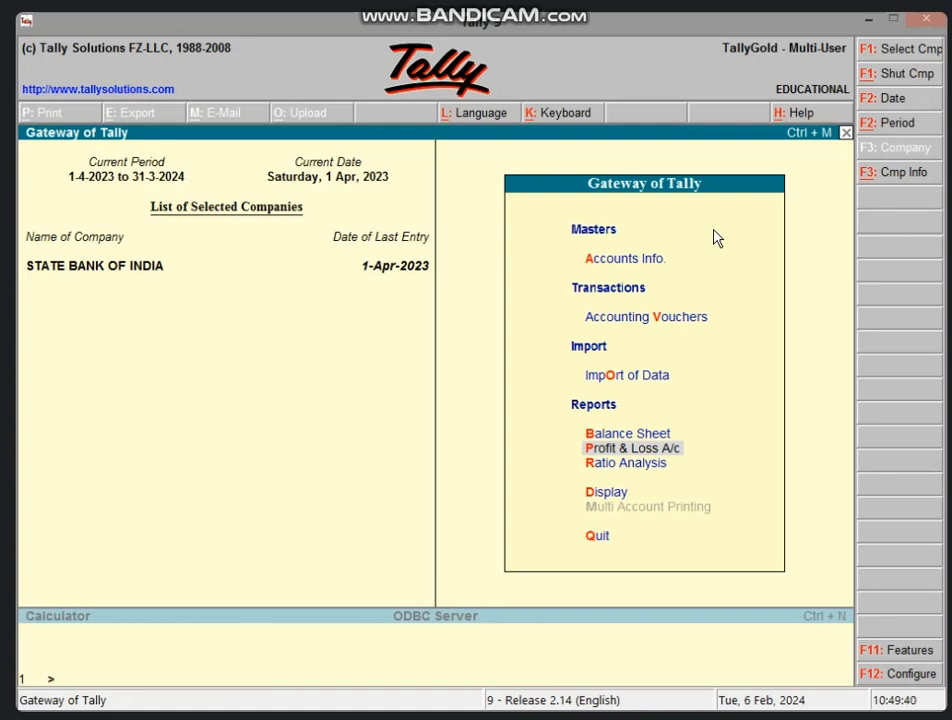
Start a payment voucher and debit LOSS BY FIRE A/C with 20,000.
key(v)
key(F5)
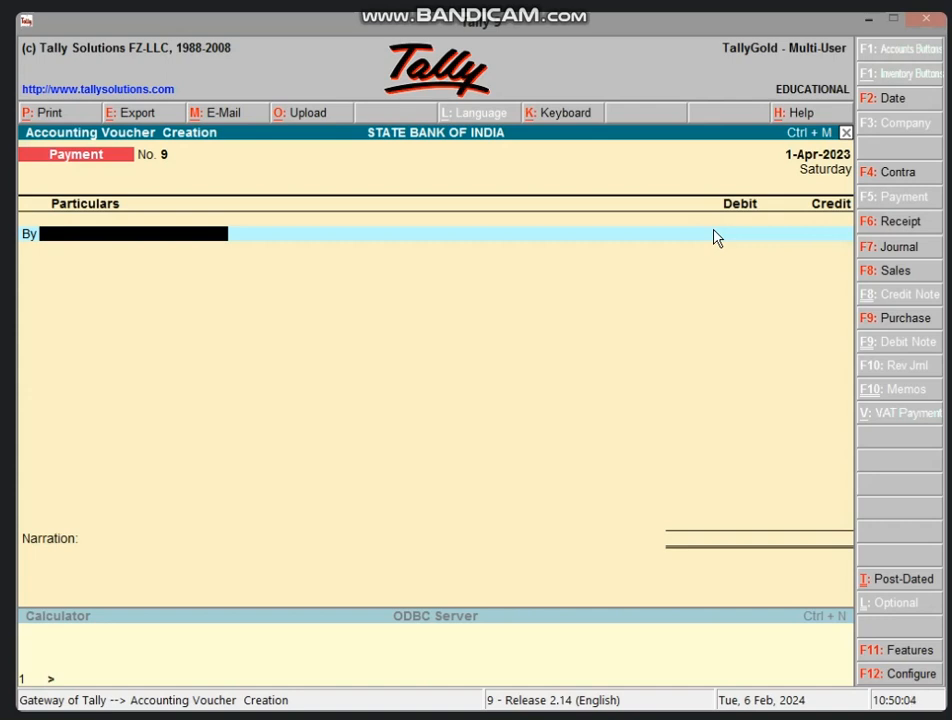
text(LO)
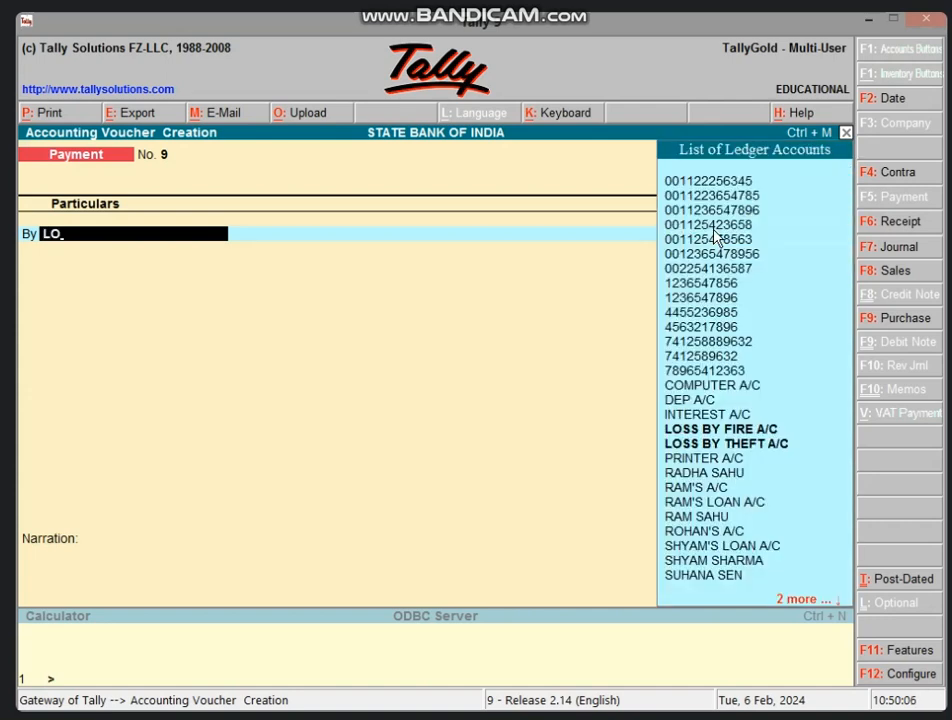
key(Return)
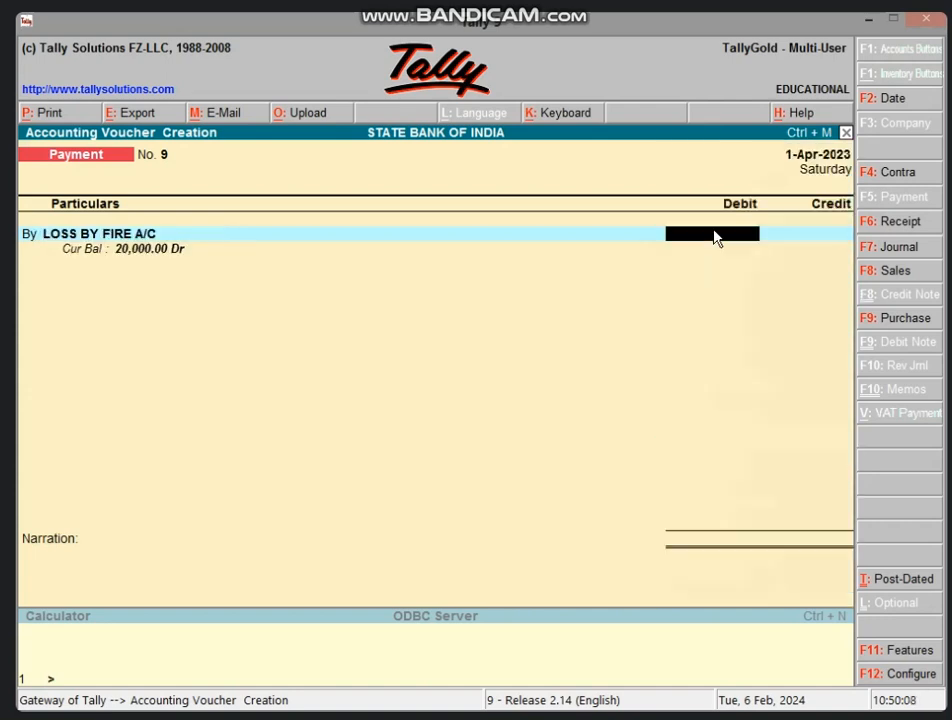
text(20000)
key(Return)
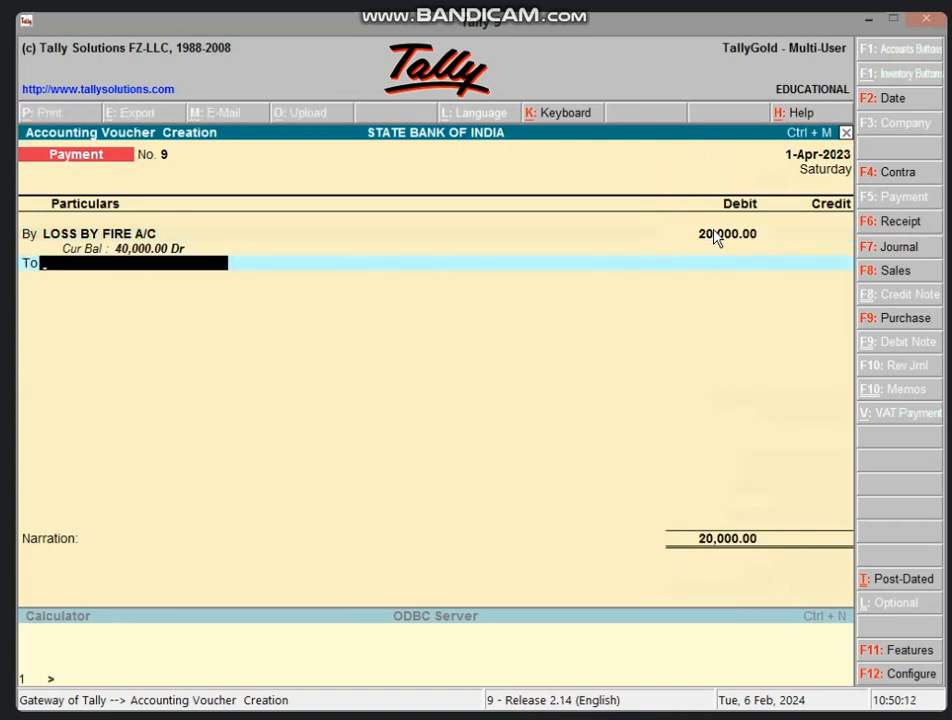
Credit Cash with 20,000, save the payment voucher without a narration and leave voucher entry.
text(CAS)
key(Return)
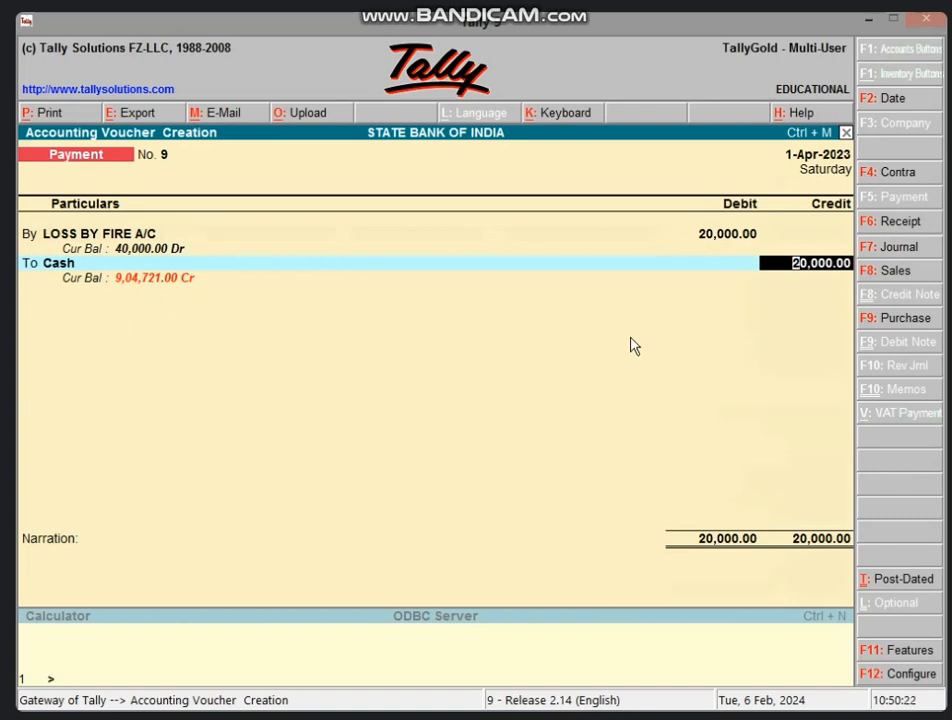
key(Return)
key(Return)
key(Return)
key(Return)
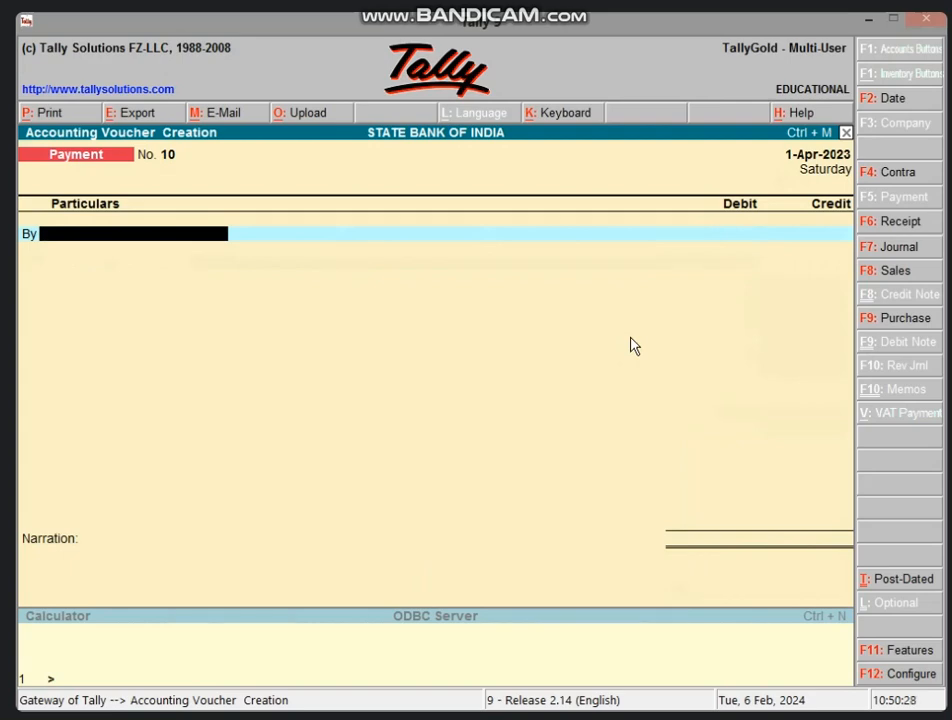
key(Escape)
key(Return)
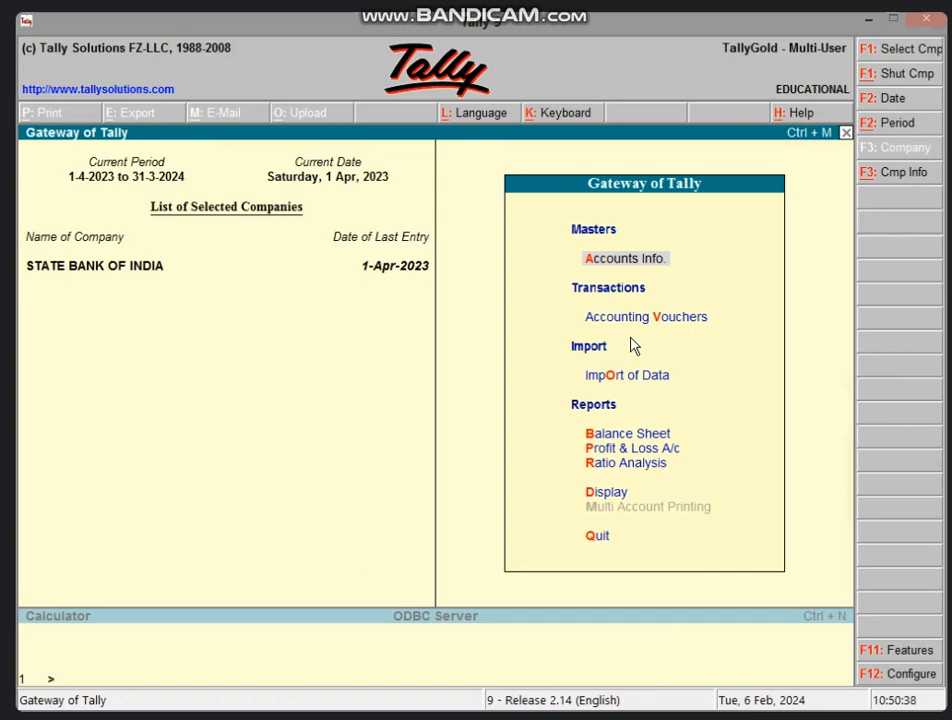
Drill down from Fixed Assets in the Balance Sheet to the April ledger vouchers of COMPUTER A/C.
key(b)
key(Down)
key(Down)
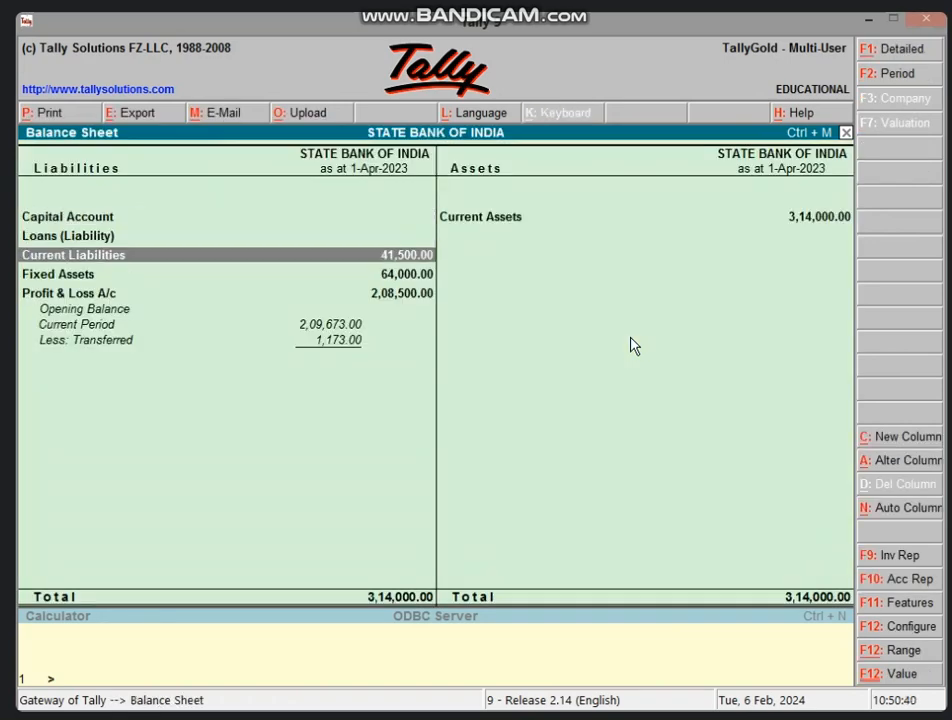
key(Down)
key(Return)
key(Return)
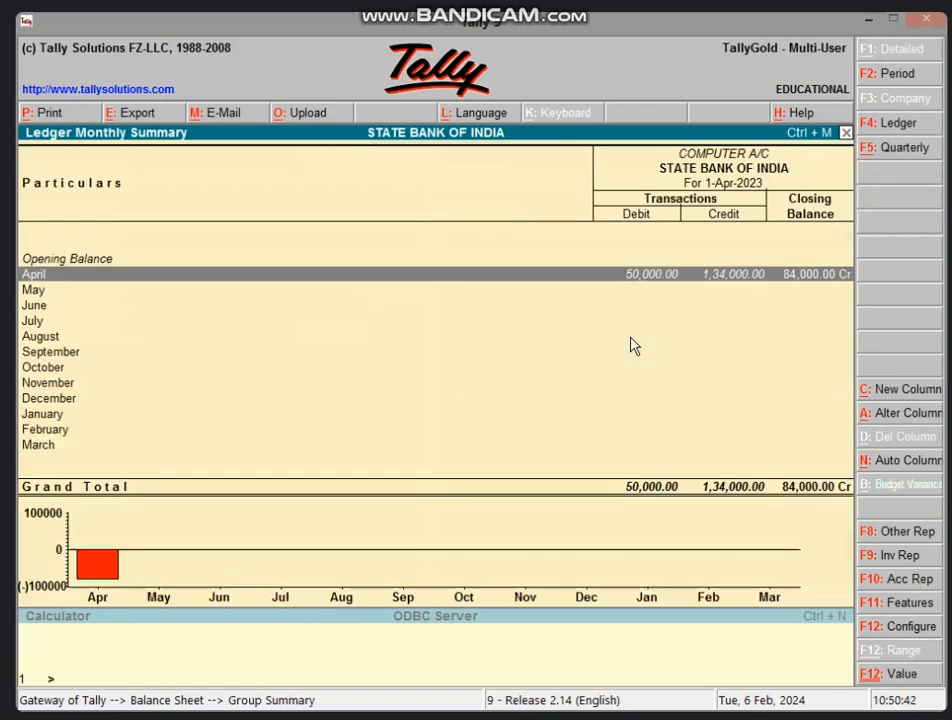
key(Return)
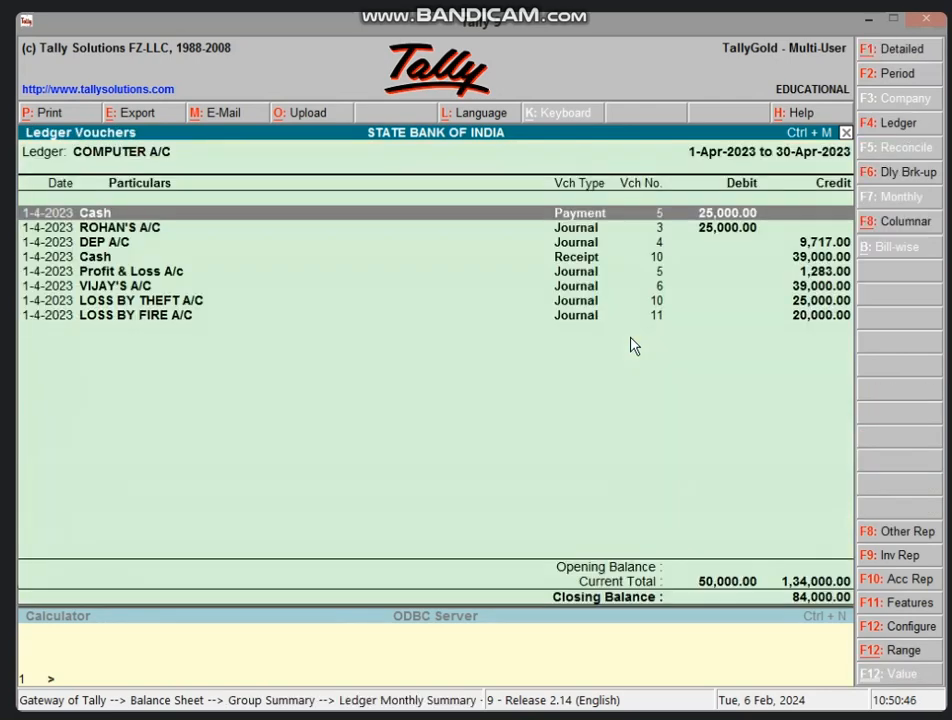
key(Escape)
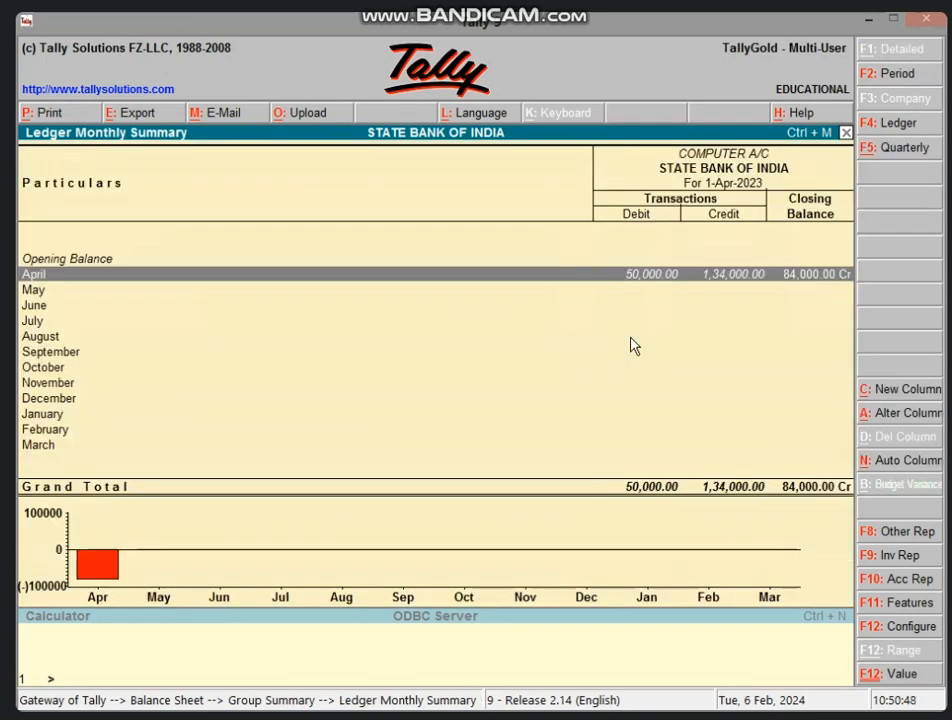
key(Return)
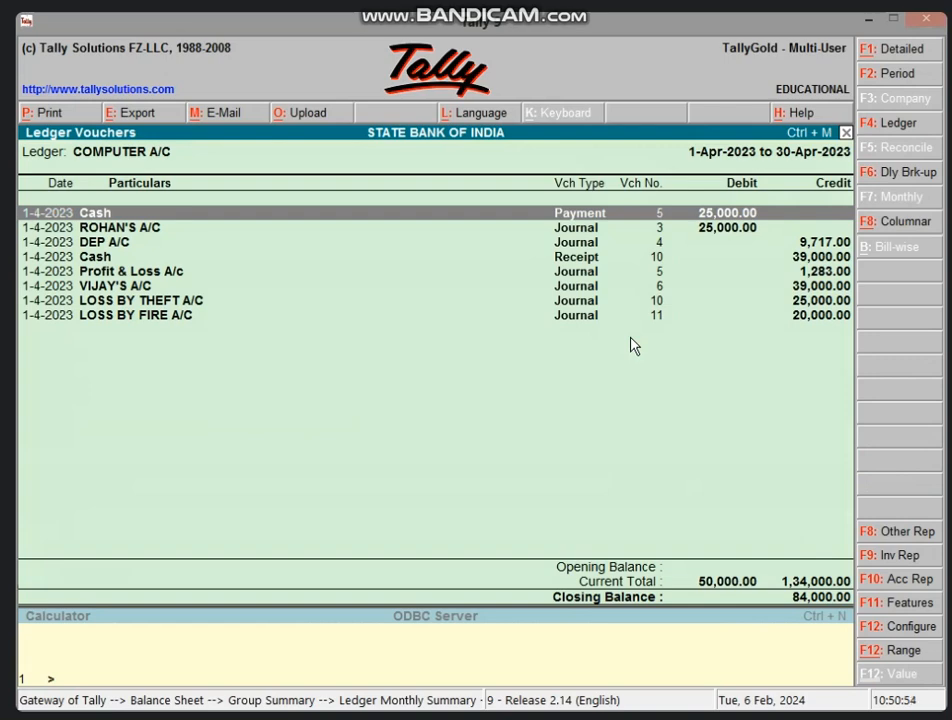
Inspect the LOSS BY FIRE A/C journal voucher in the COMPUTER A/C ledger and close it without changes.
key(Down)
key(Down)
key(Down)
key(Down)
key(Down)
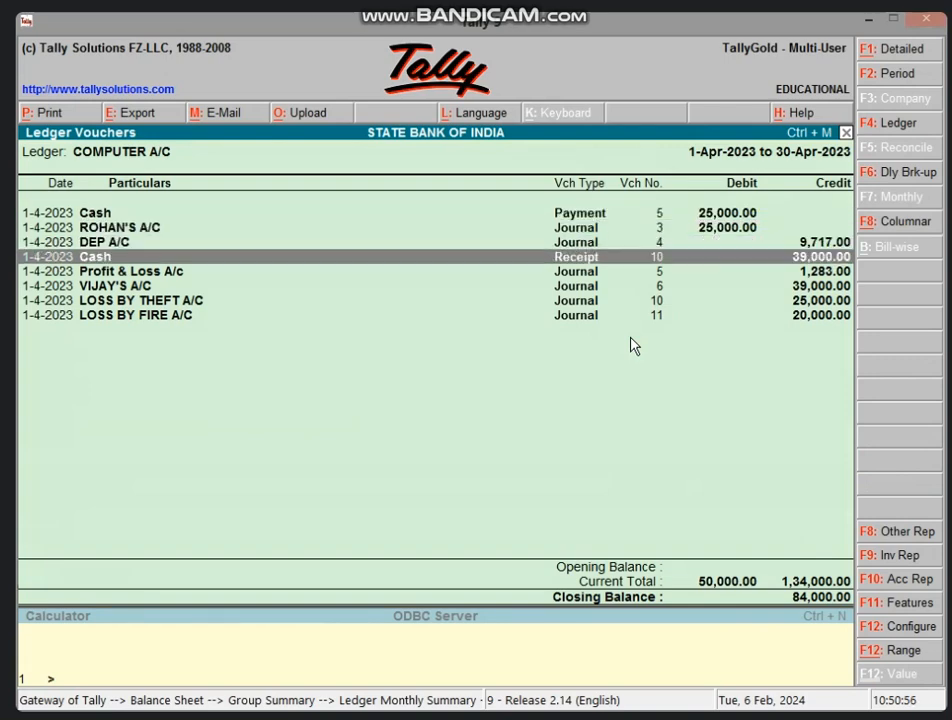
key(Down)
key(Down)
key(Return)
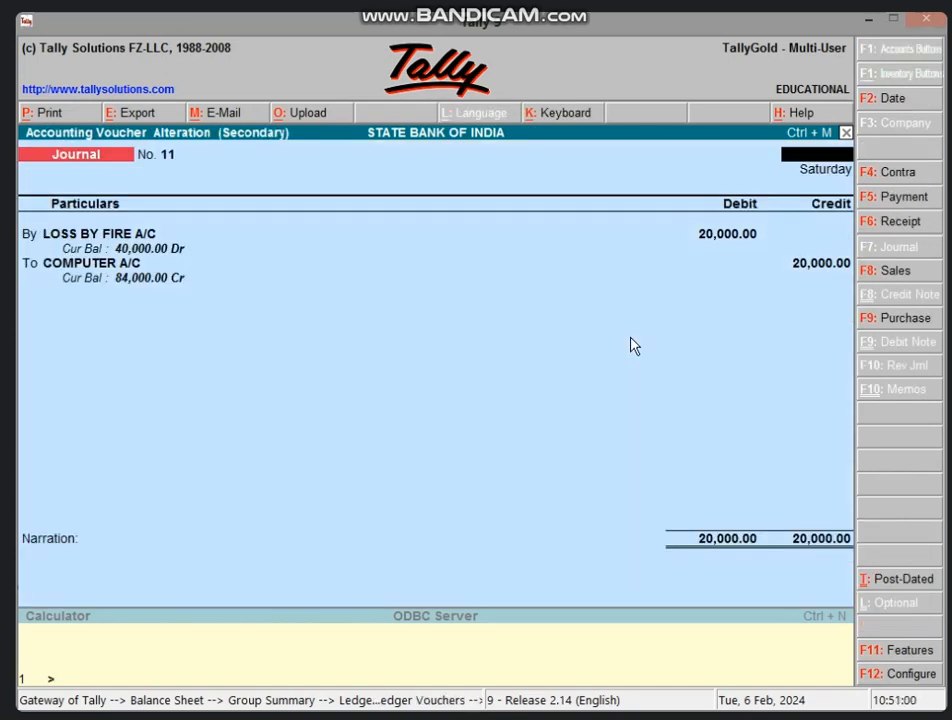
key(Escape)
key(Return)
Inspect the LOSS BY THEFT A/C journal voucher in the COMPUTER A/C ledger, then return to the Gateway of Tally.
key(Up)
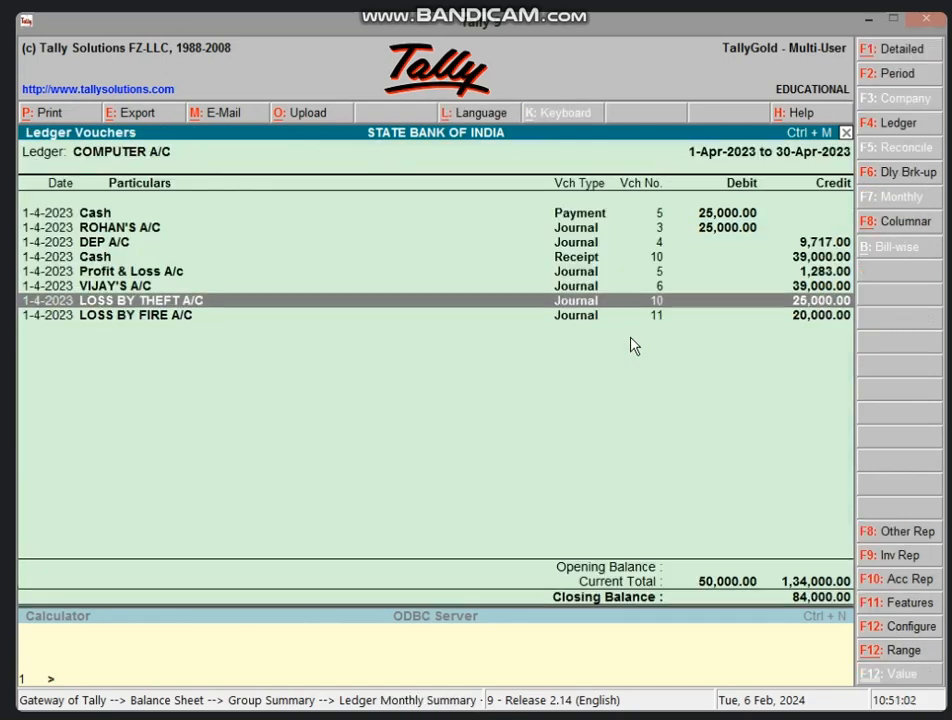
key(Return)
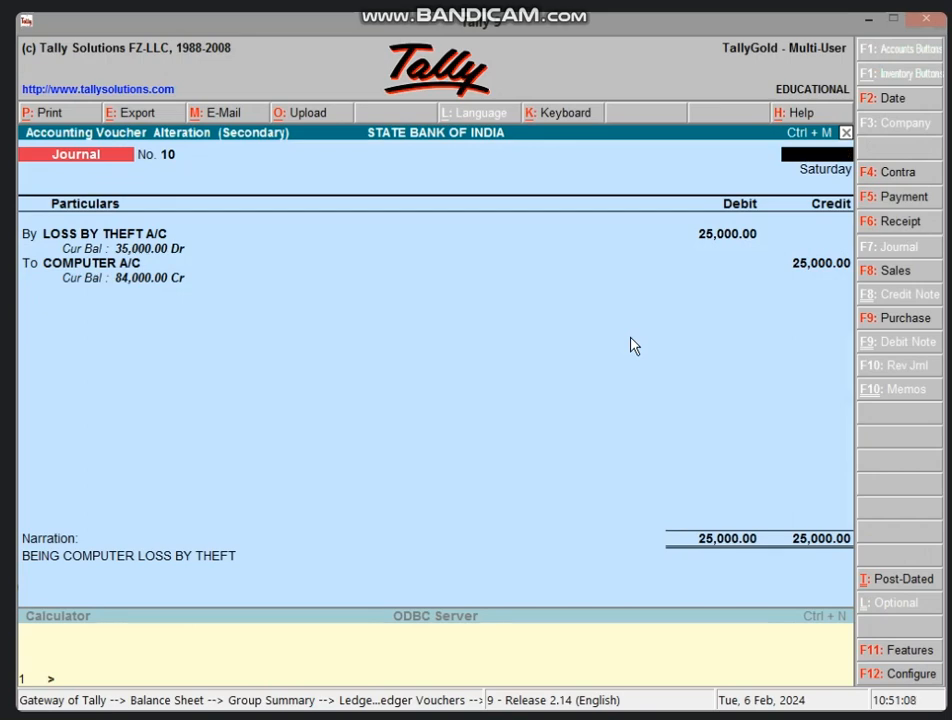
key(Escape)
key(Return)
key(Escape)
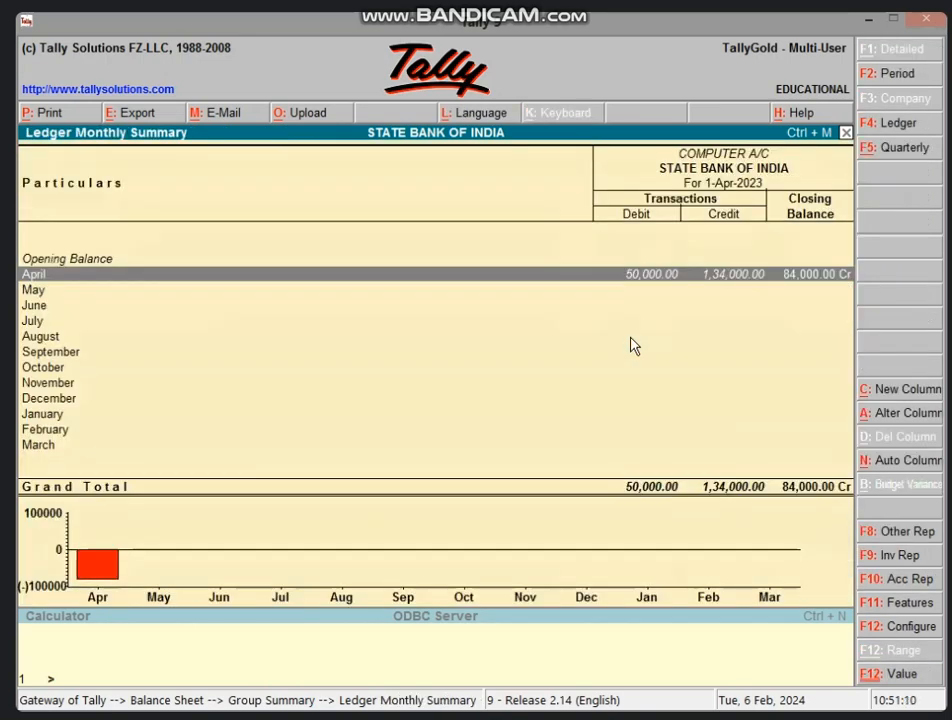
key(Escape)
key(Escape)
key(Escape)
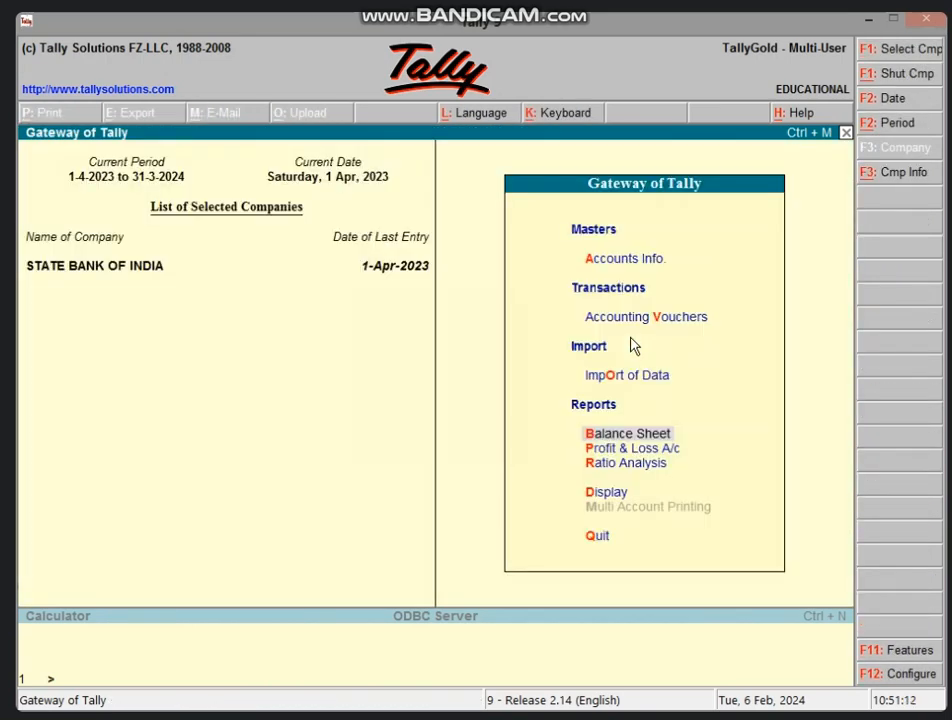
Shut the STATE BANK OF INDIA company and begin creating a new company with SBI as name and mailing name.
key(alt+F1)
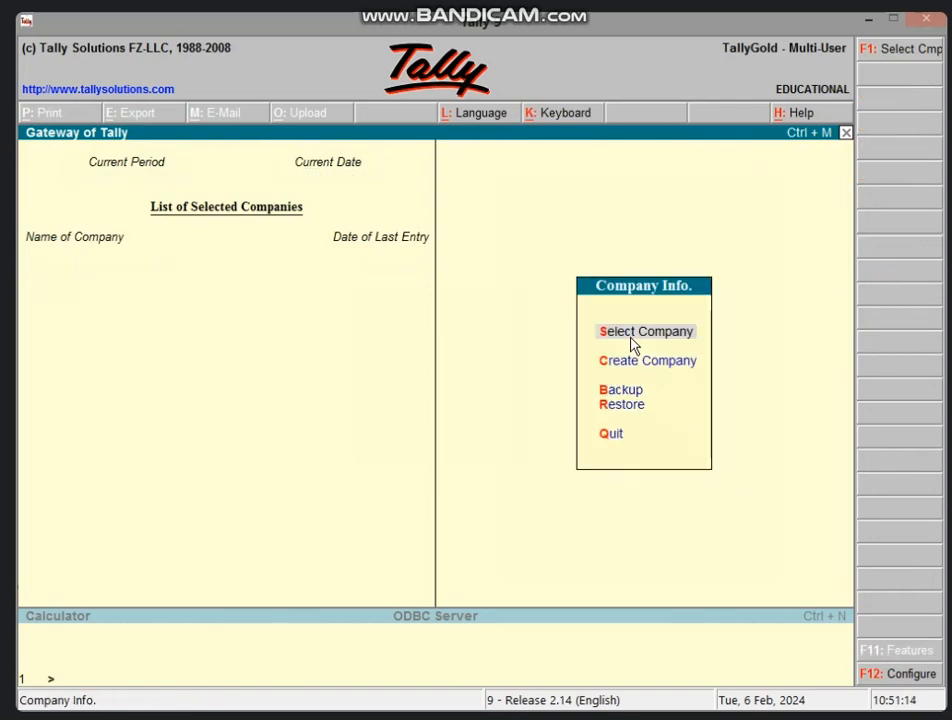
text(c)
text(SB)
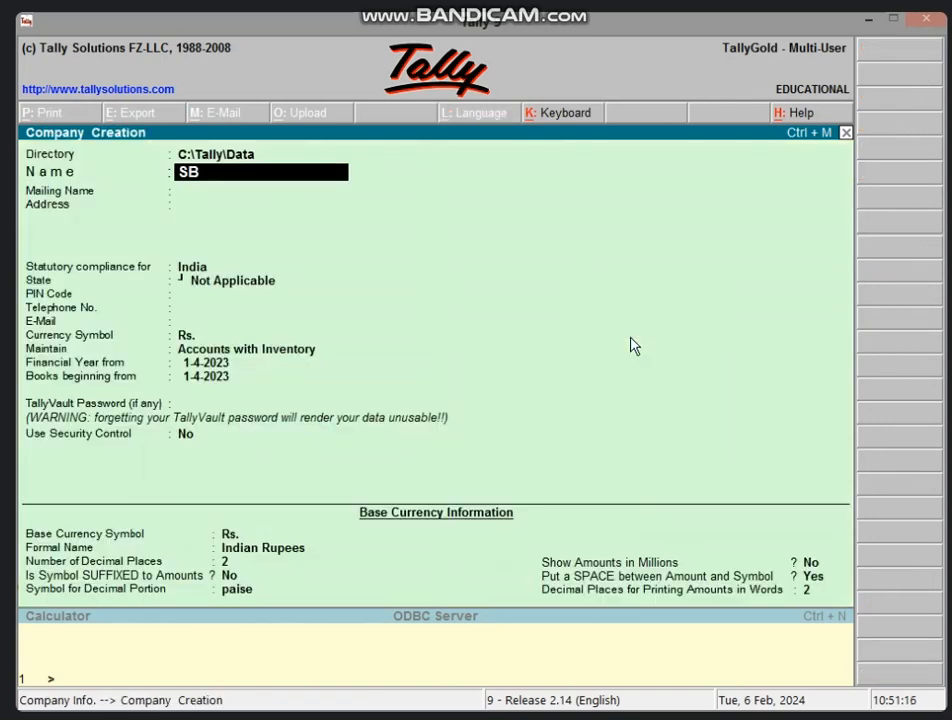
text(I)
key(Return)
key(Return)
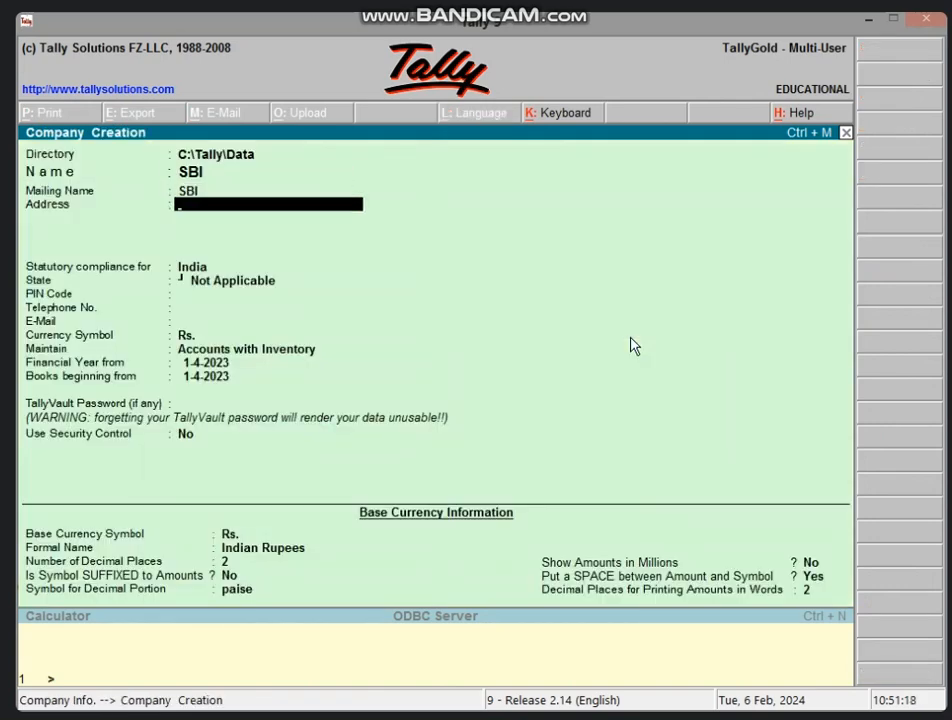
Enter the new company's address, choose Madhya Pradesh as the state and fill in the postal code.
text(VIDISHA)
key(Return)
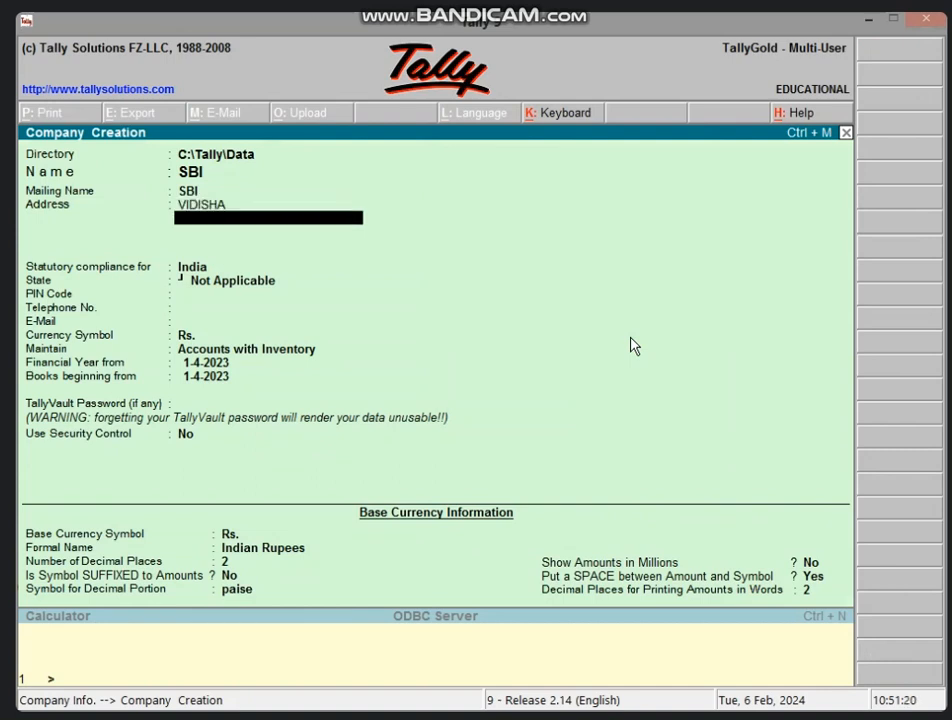
key(Return)
text(MA)
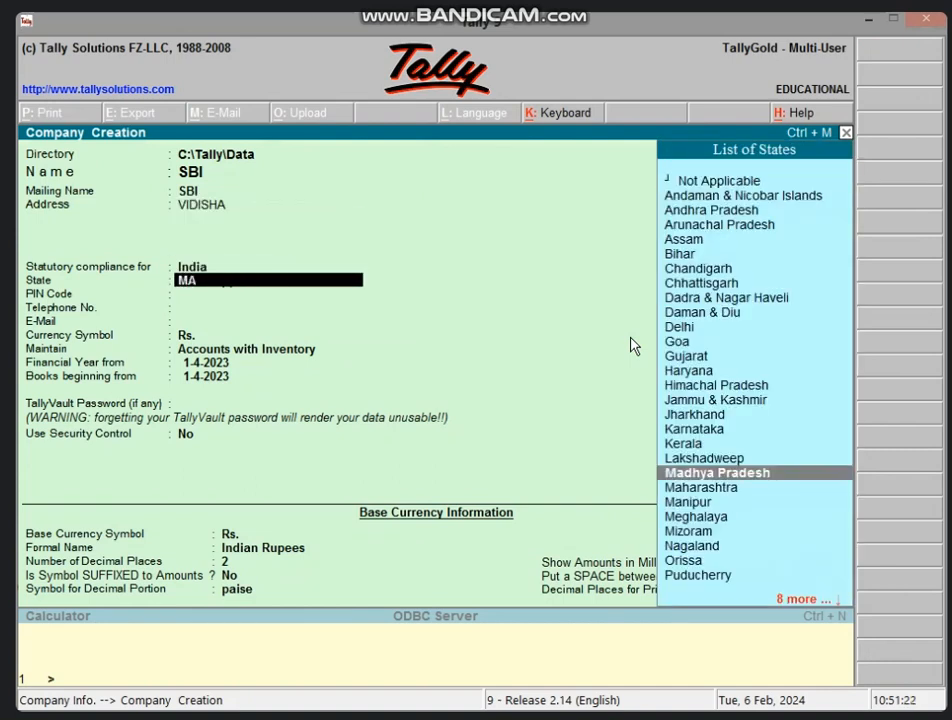
key(Return)
text(464001)
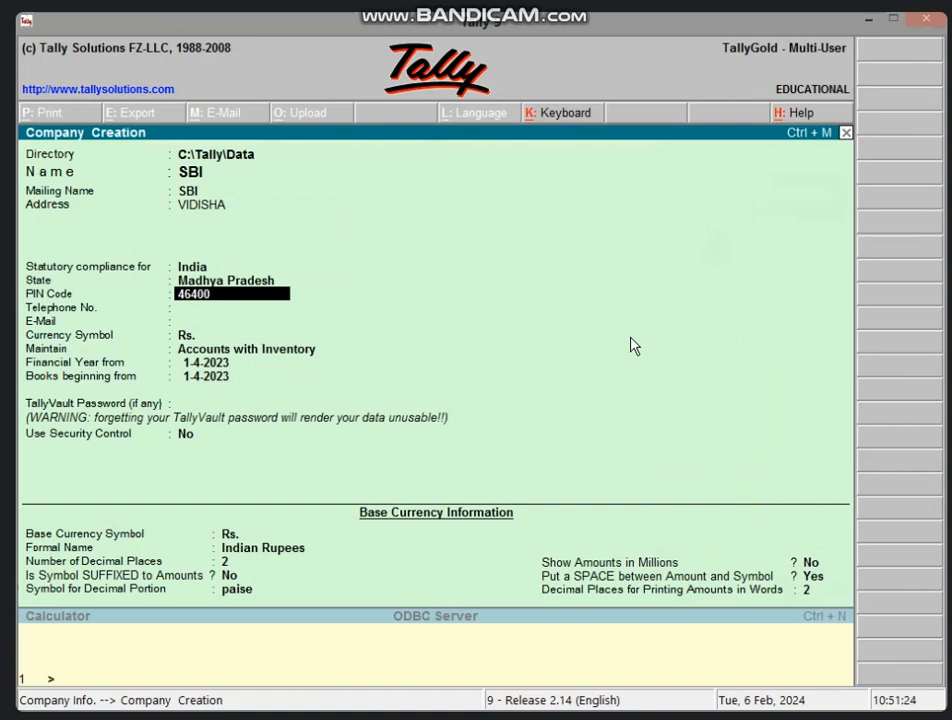
key(Return)
Set the company to maintain Accounts Only, with financial year and books beginning from 1-4-2023, and create it.
key(Return)
key(Return)
key(Return)
key(Up)
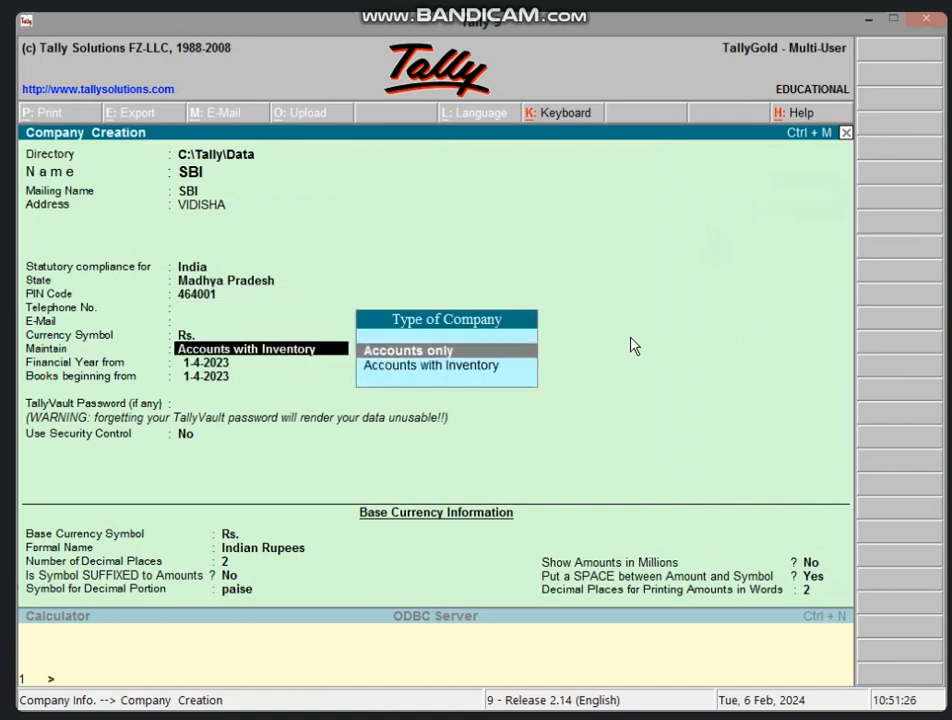
key(Return)
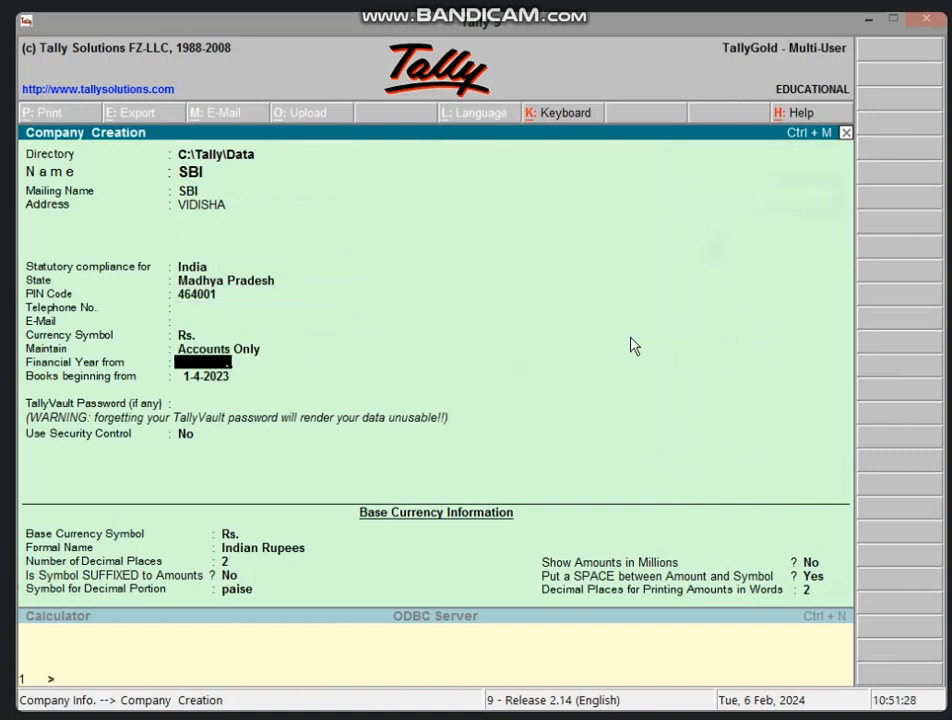
text(1/4/2023)
key(Return)
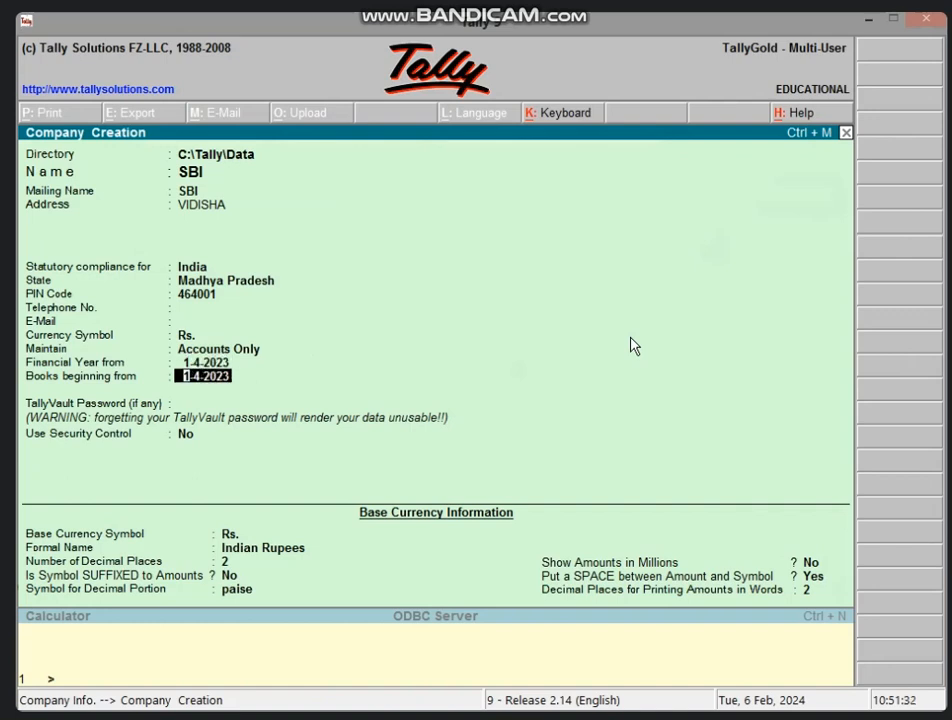
key(Return)
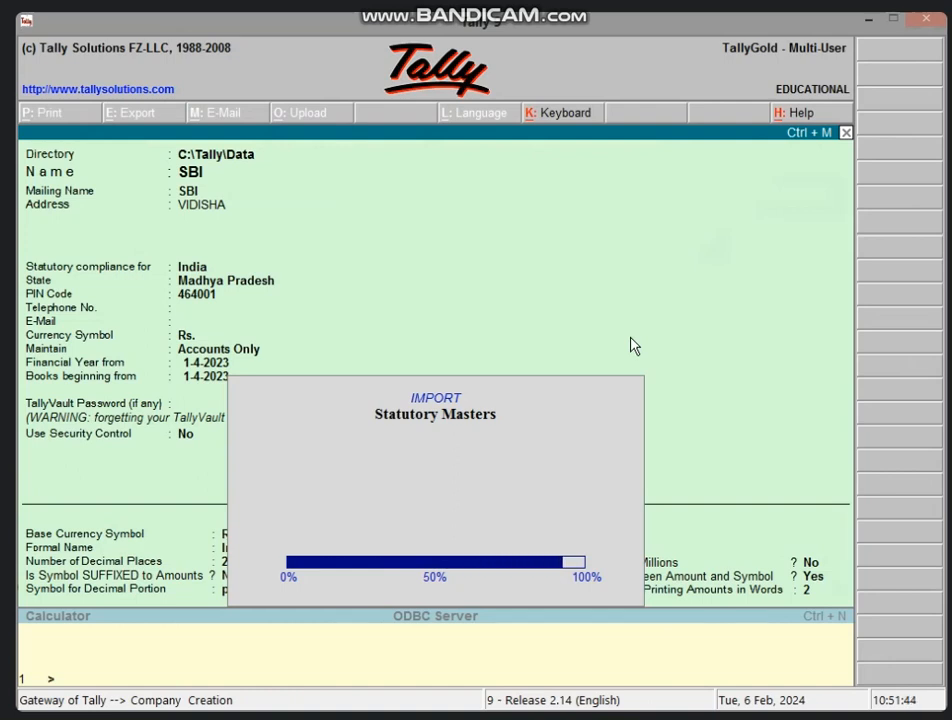
Start a payment voucher and create the ledger COMPUTER A/C under Fixed Assets for its debit line.
key(v)
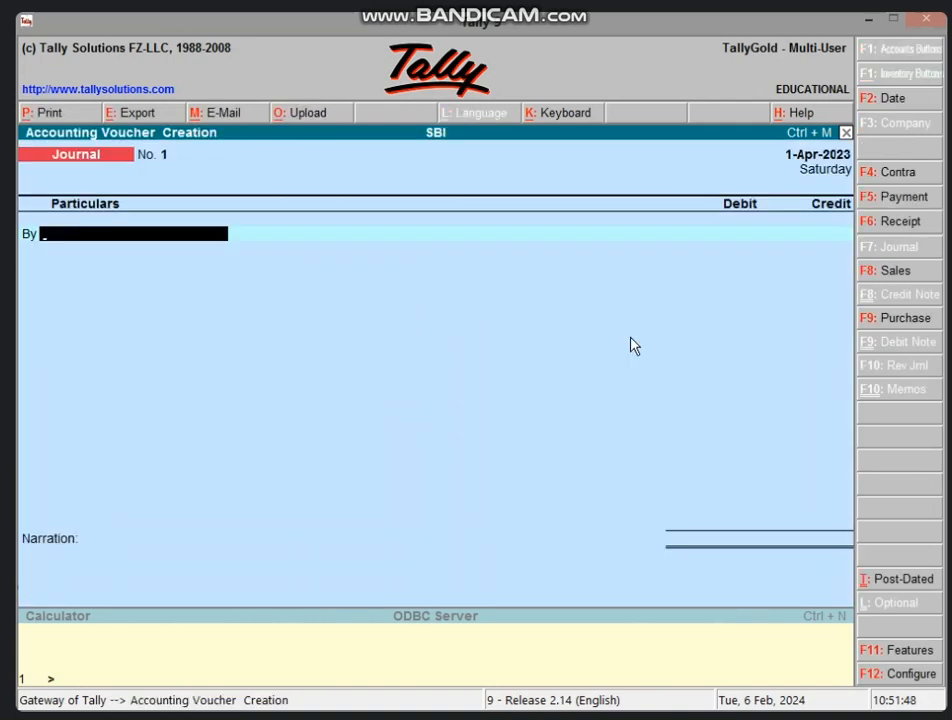
key(F5)
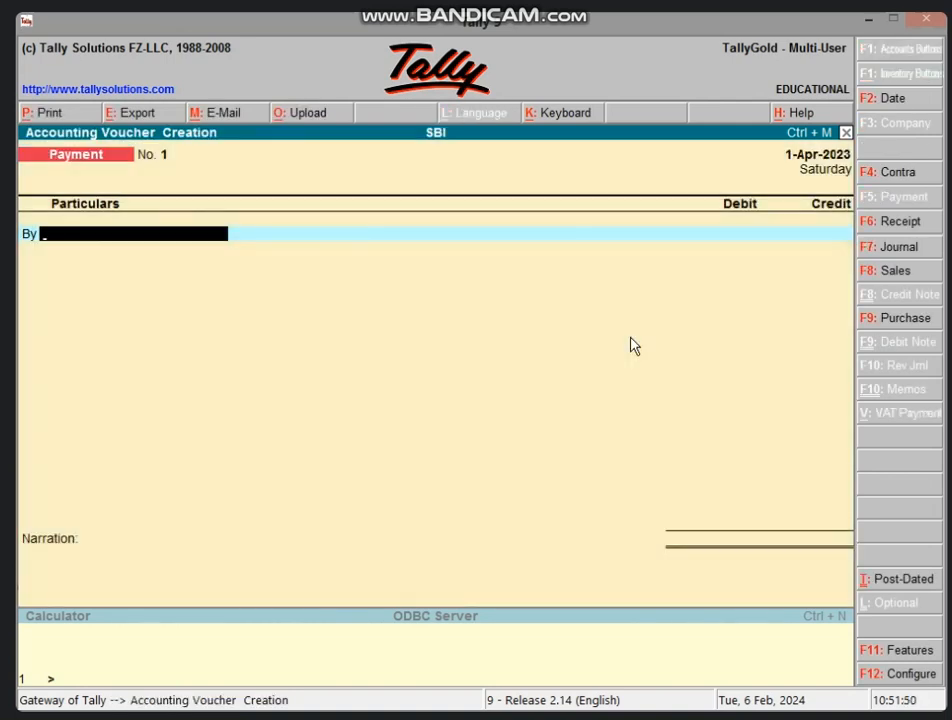
key(alt+c)
text(CO)
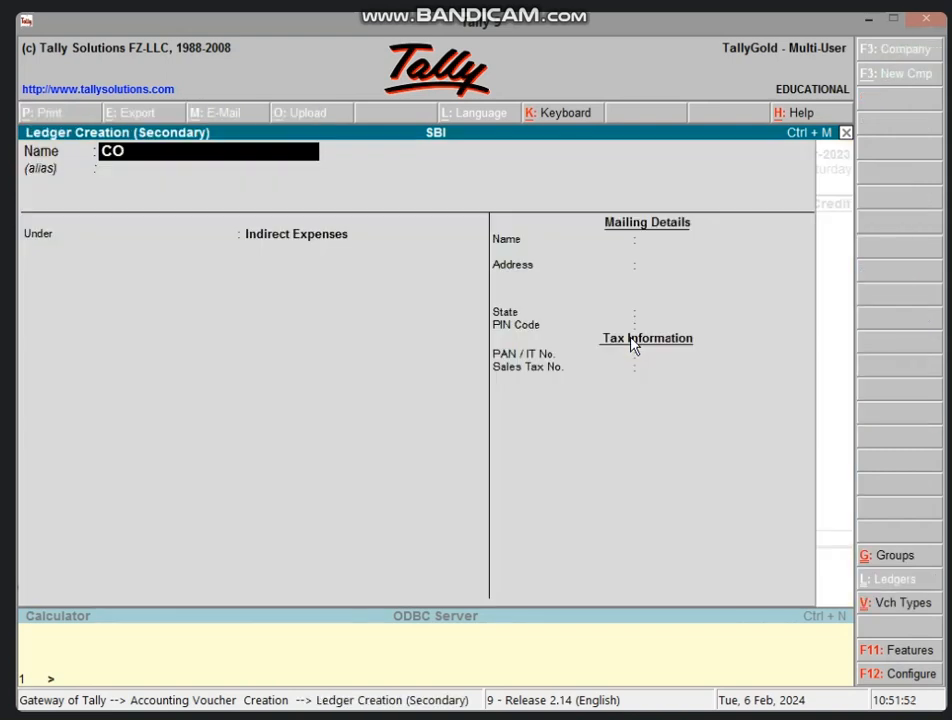
text(MPUTER A)
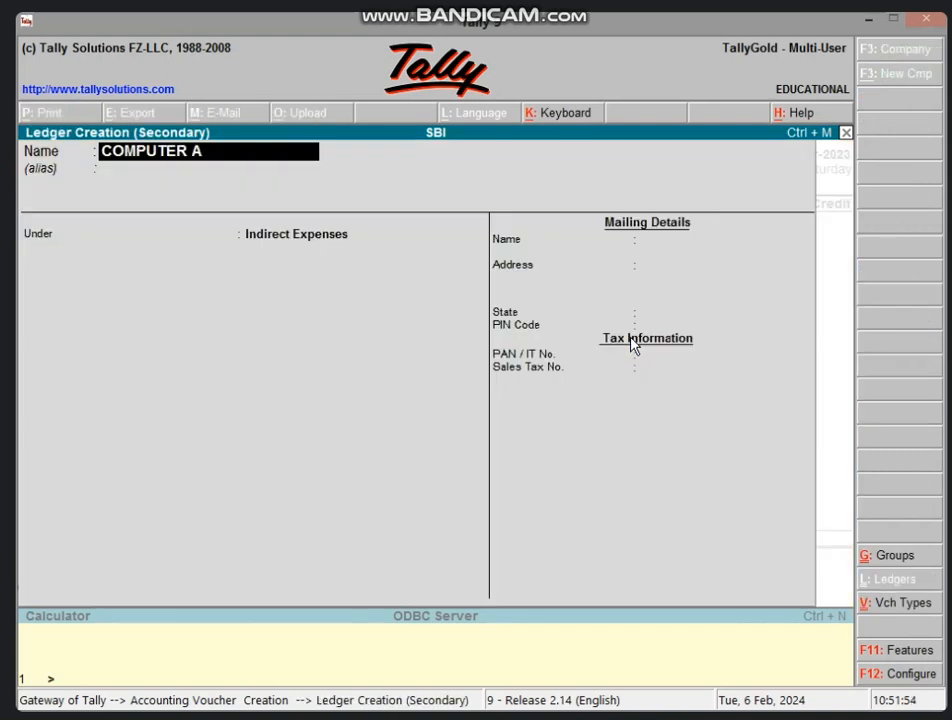
text(/C)
key(Return)
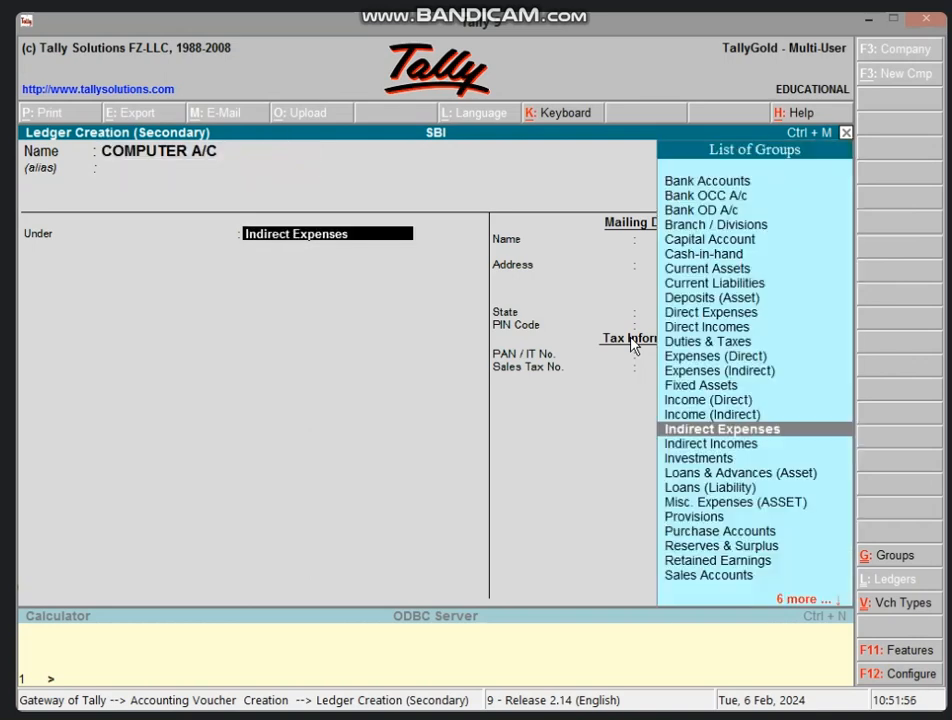
text(FIXE)
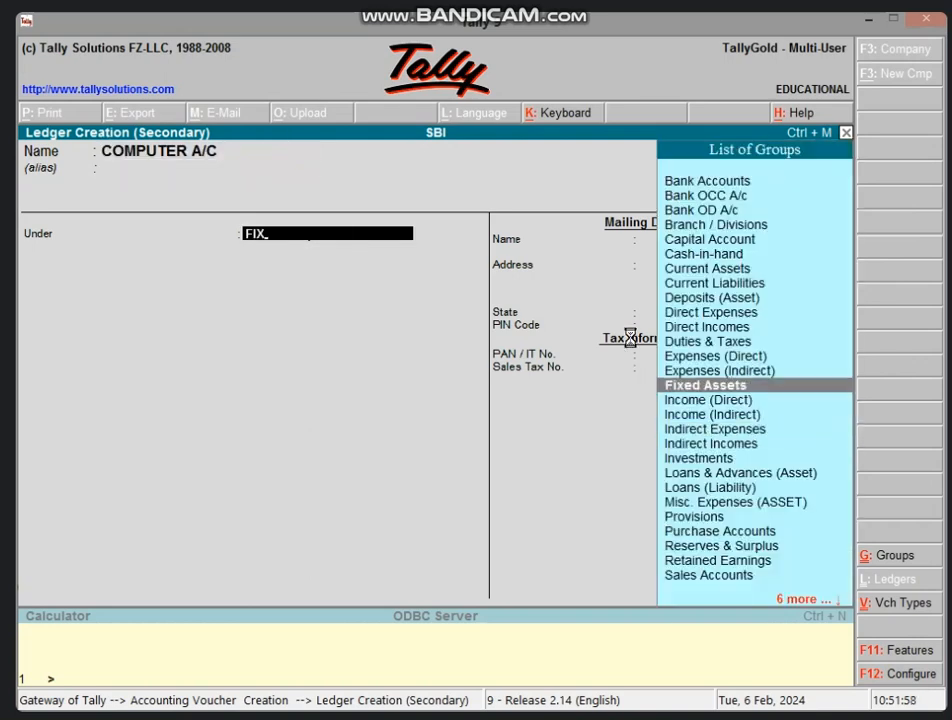
key(Return)
key(Return)
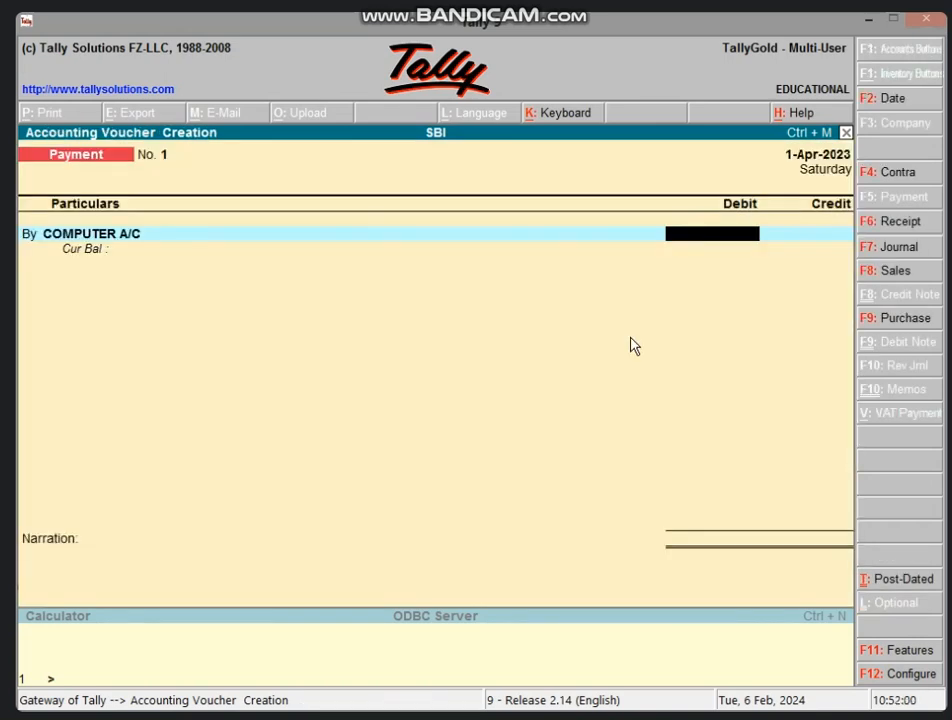
Debit COMPUTER A/C with 50000, credit Cash for the same amount, and accept the payment voucher.
text(50000)
key(Return)
text(CA)
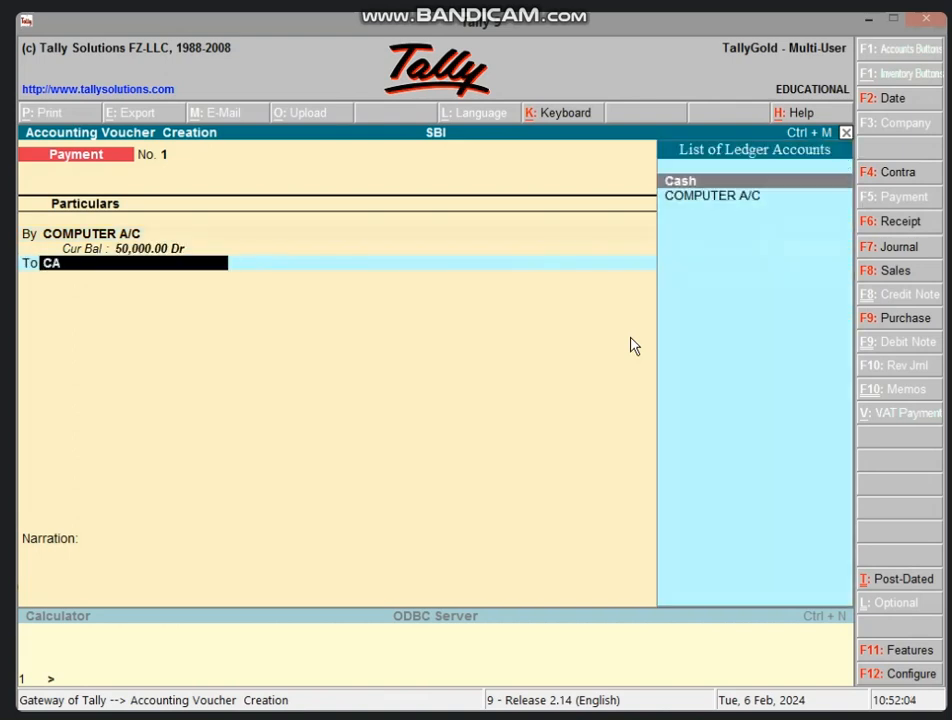
key(Return)
key(Return)
key(Return)
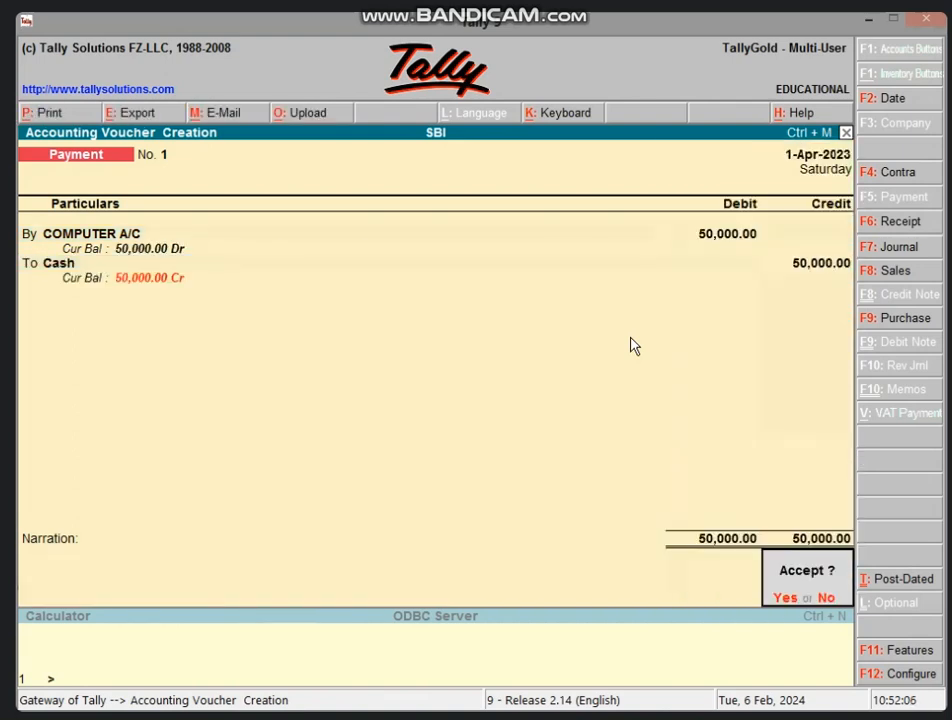
key(Return)
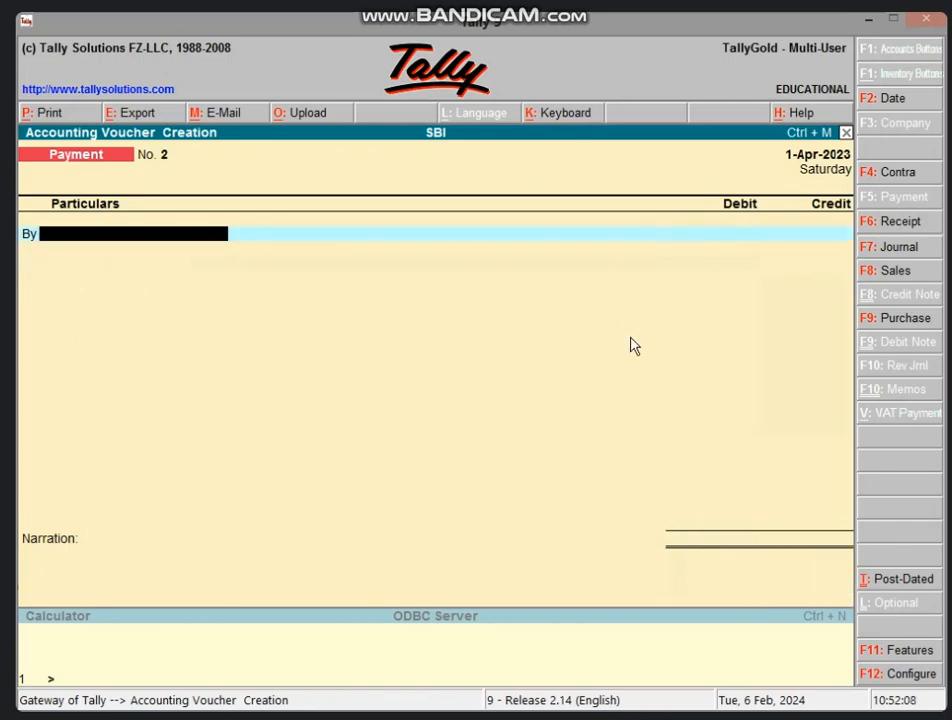
Leave voucher entry, review SBI's Balance Sheet, and return to the Gateway of Tally.
key(Escape)
key(Return)
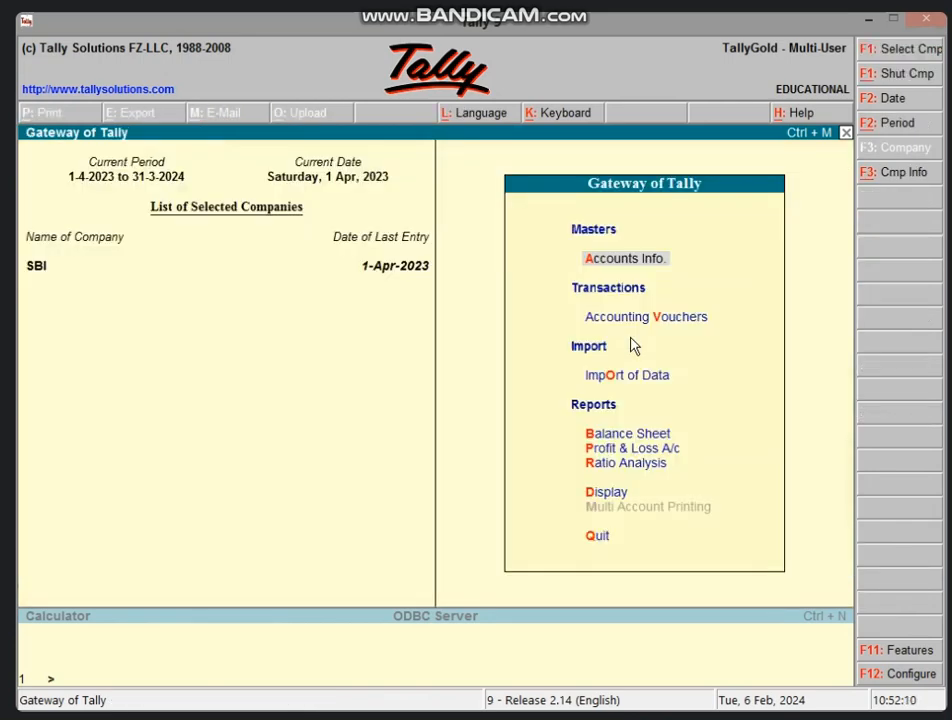
key(b)
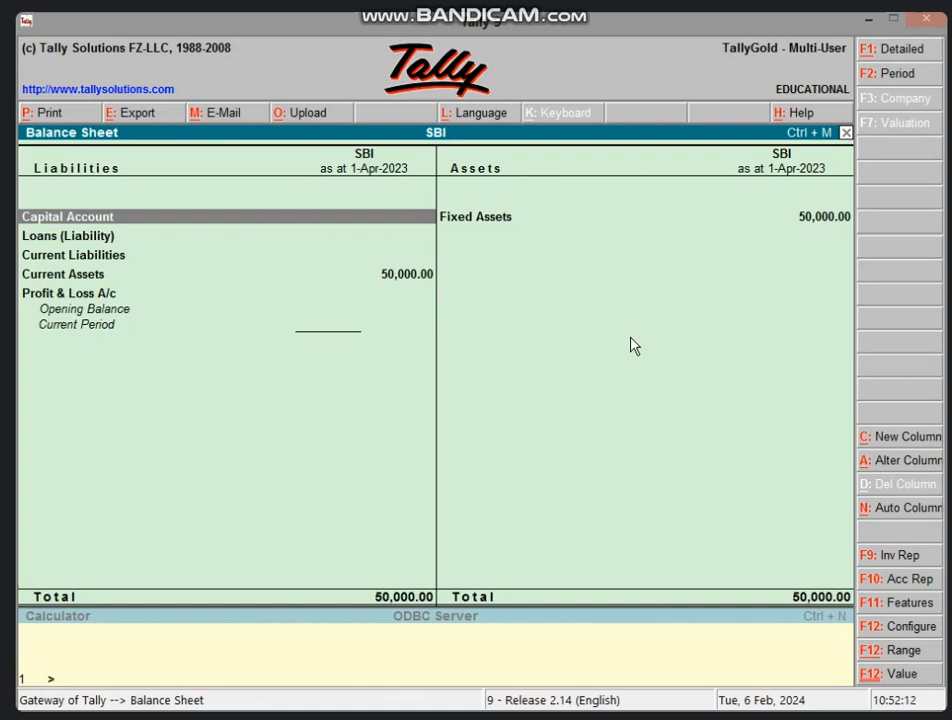
key(Escape)
key(Escape)
key(Escape)
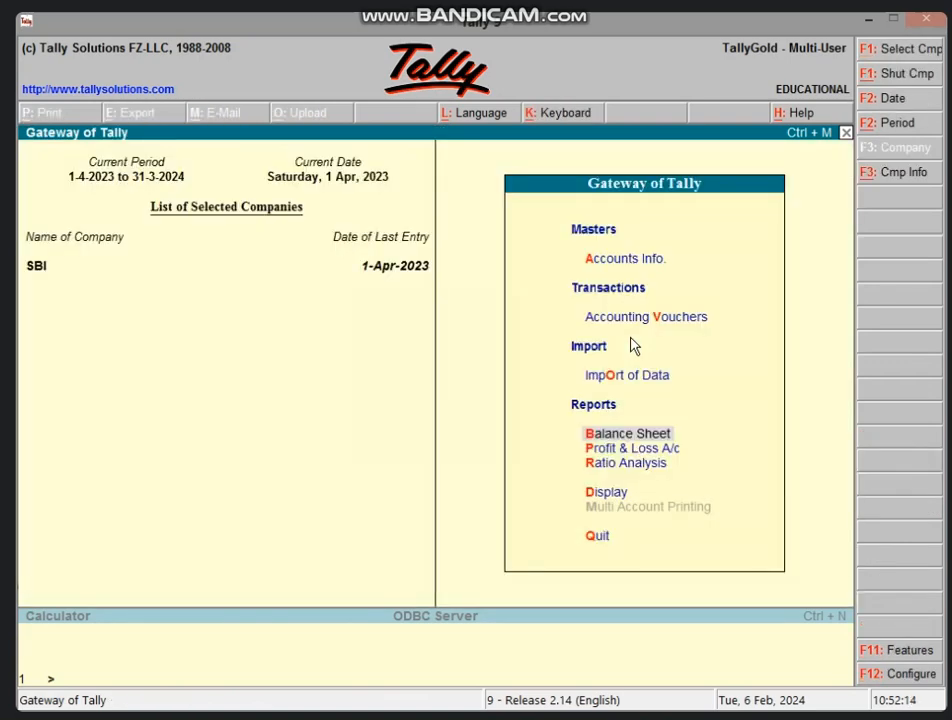
Start a journal voucher and create the ledger LOSS BY THEFT A\C under Indirect Expenses for its debit line.
key(v)
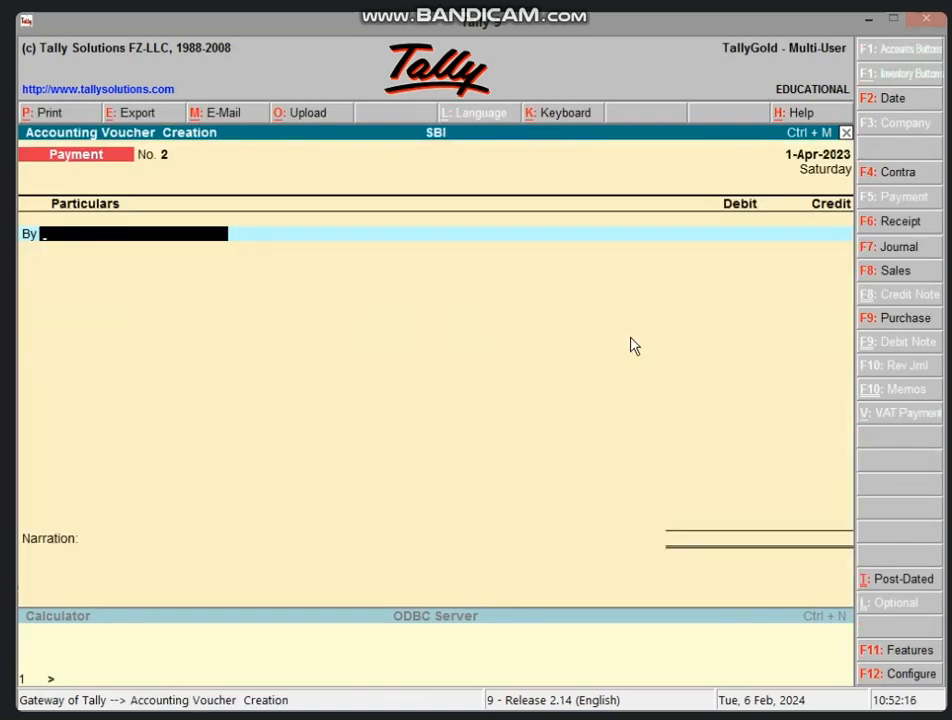
key(F7)
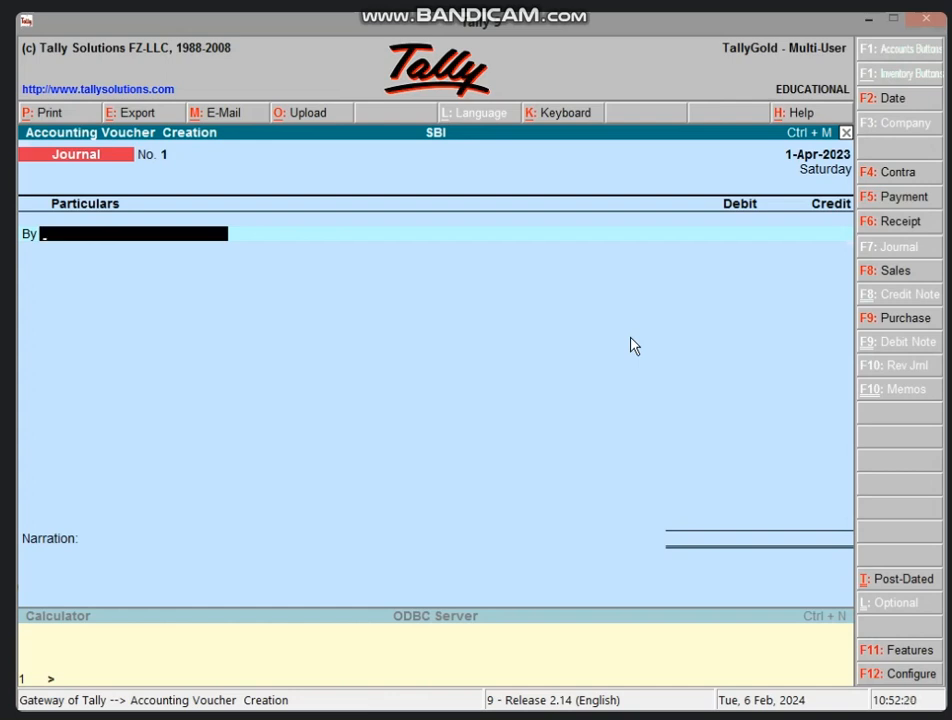
key(alt+c)
text(LOSS)
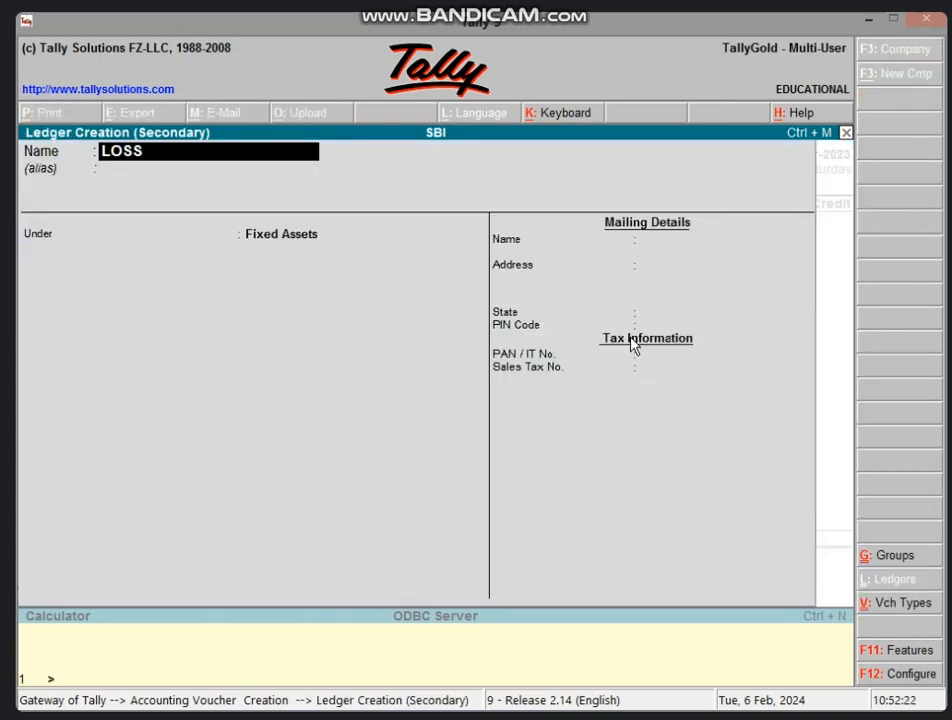
text( BY THEFT A\C)
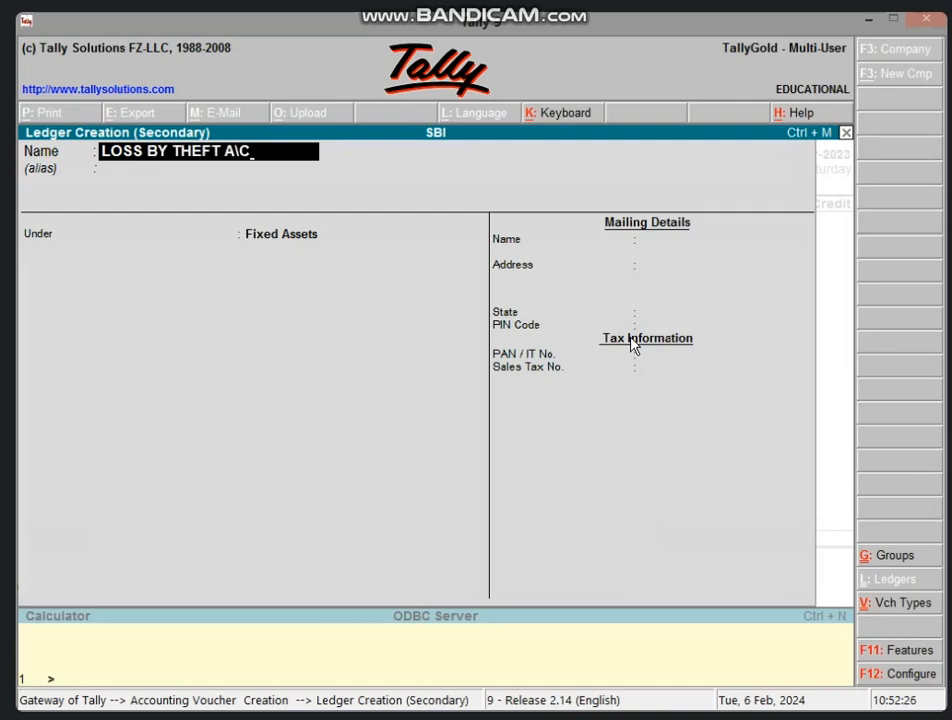
key(Return)
key(Return)
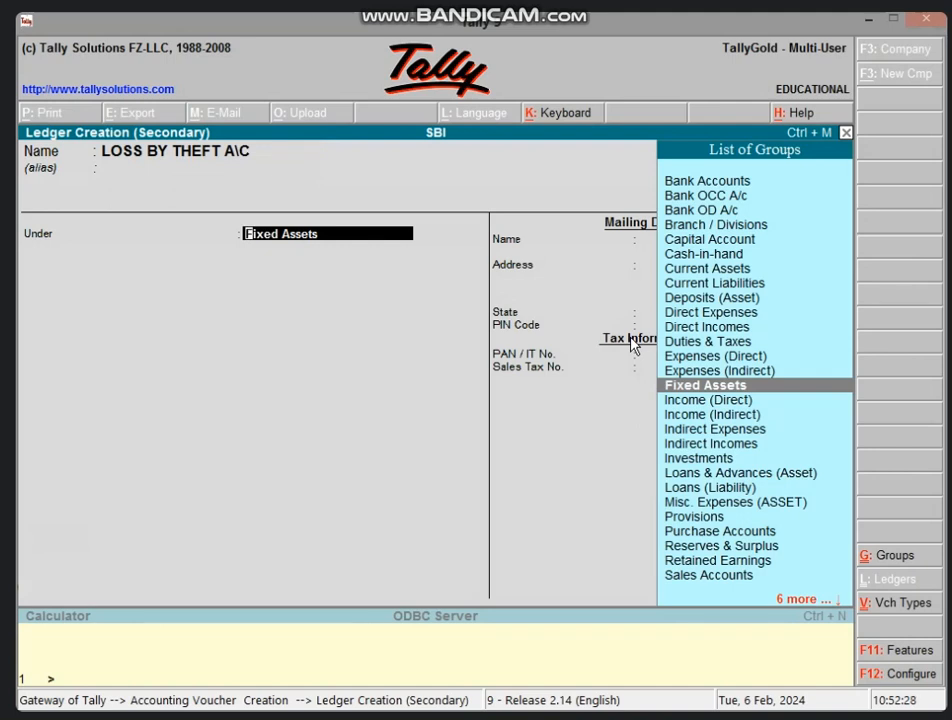
text(IND)
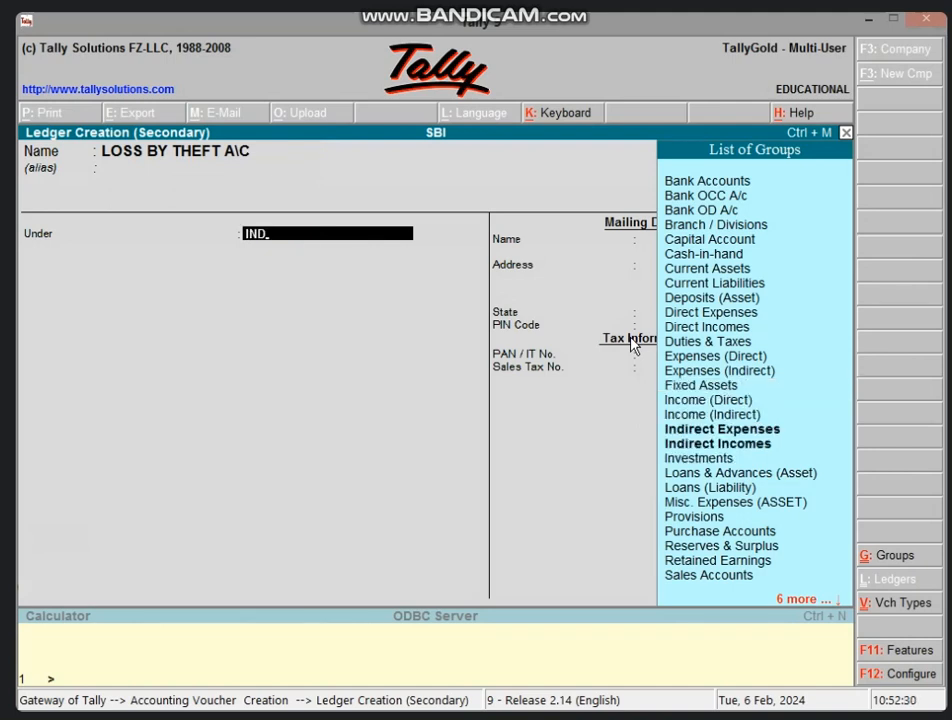
key(Return)
key(Return)
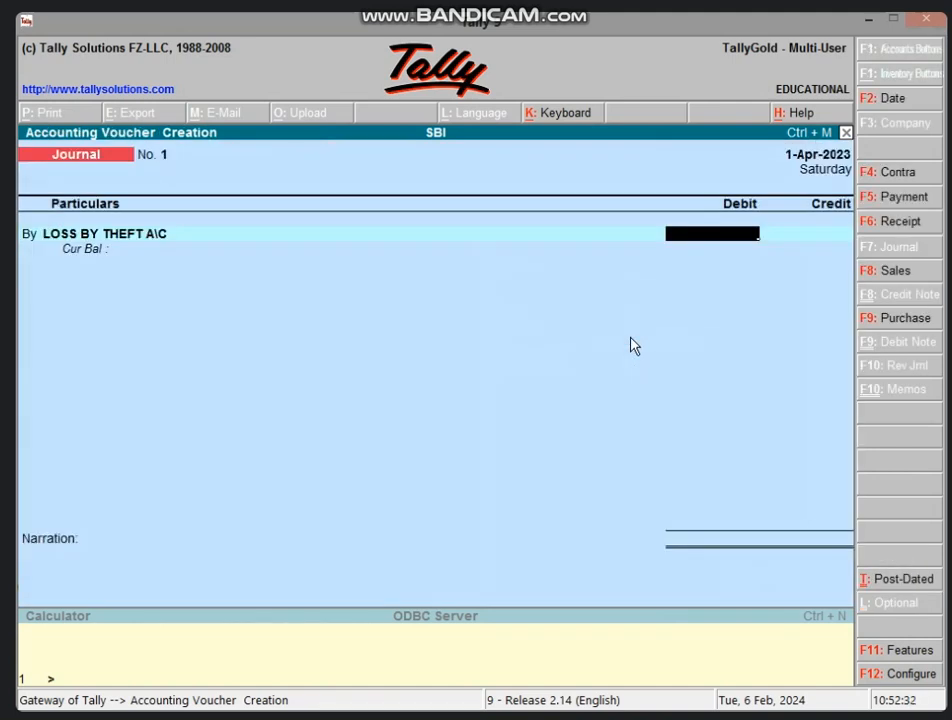
Debit LOSS BY THEFT A\C with 20000, credit COMPUTER A/C for the same amount, and accept the journal voucher.
text(20000)
key(Return)
key(Return)
text(C)
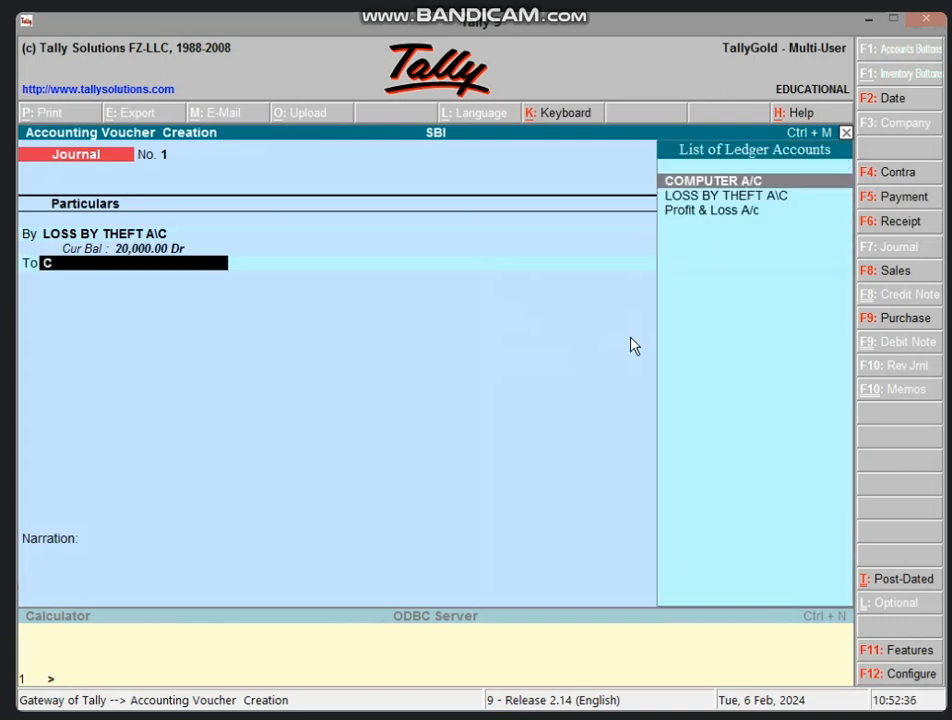
text(O)
key(Return)
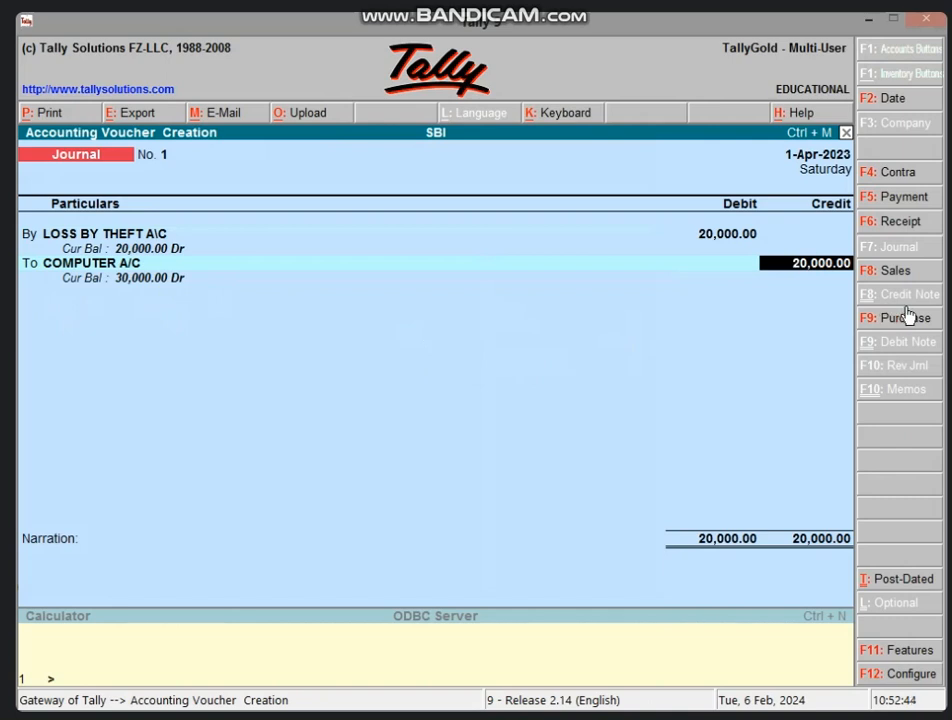
key(Return)
key(Return)
key(Return)
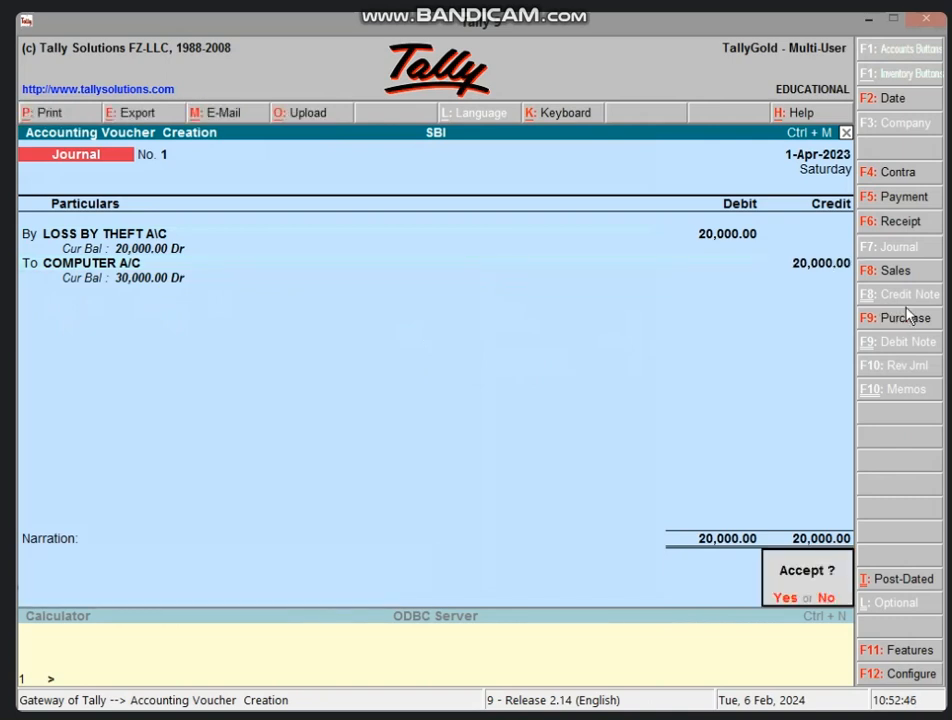
key(Return)
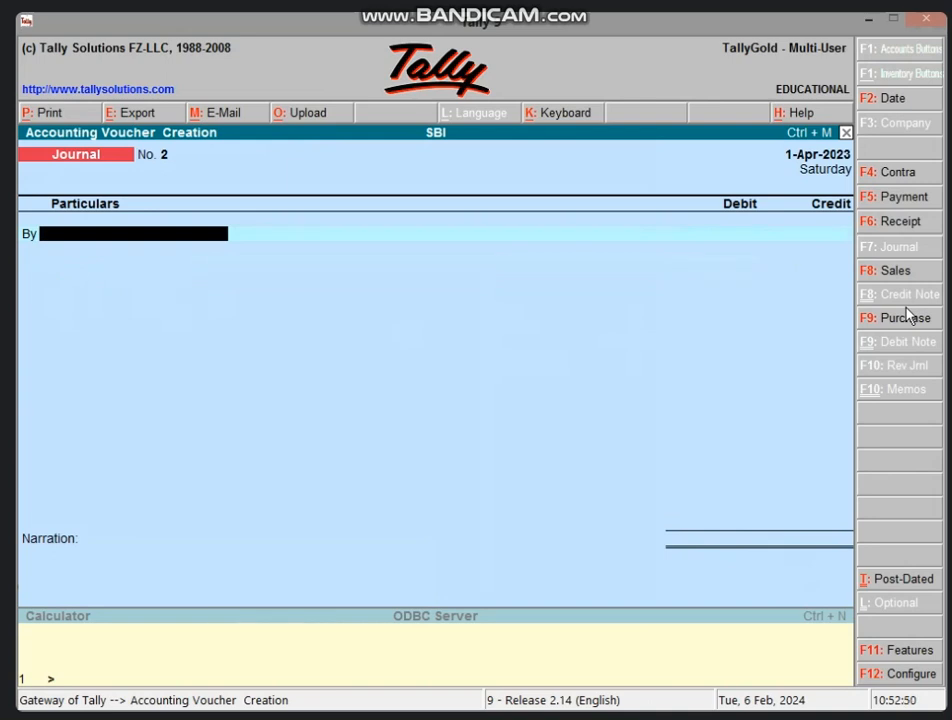
Exit voucher entry, check the Balance Sheet for the effect of the theft loss, and return to the Gateway of Tally.
key(F5)
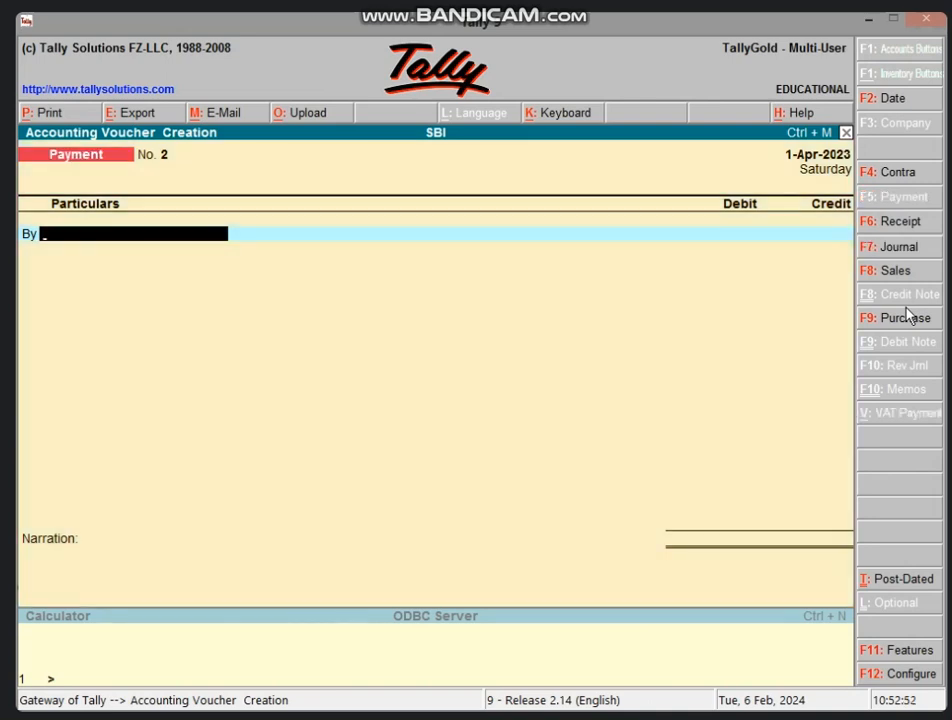
key(Escape)
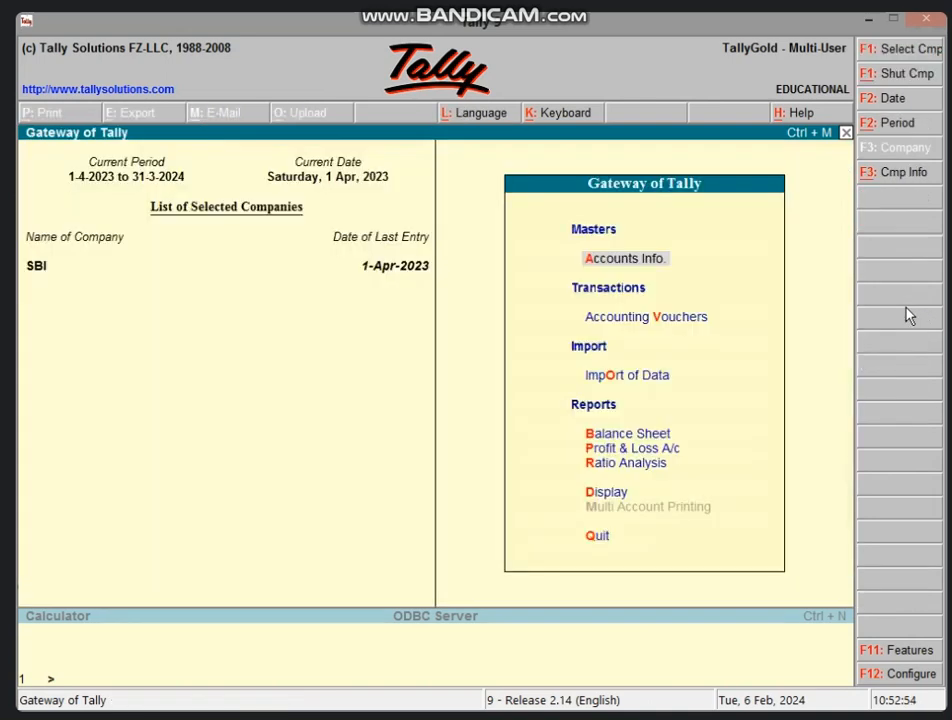
key(b)
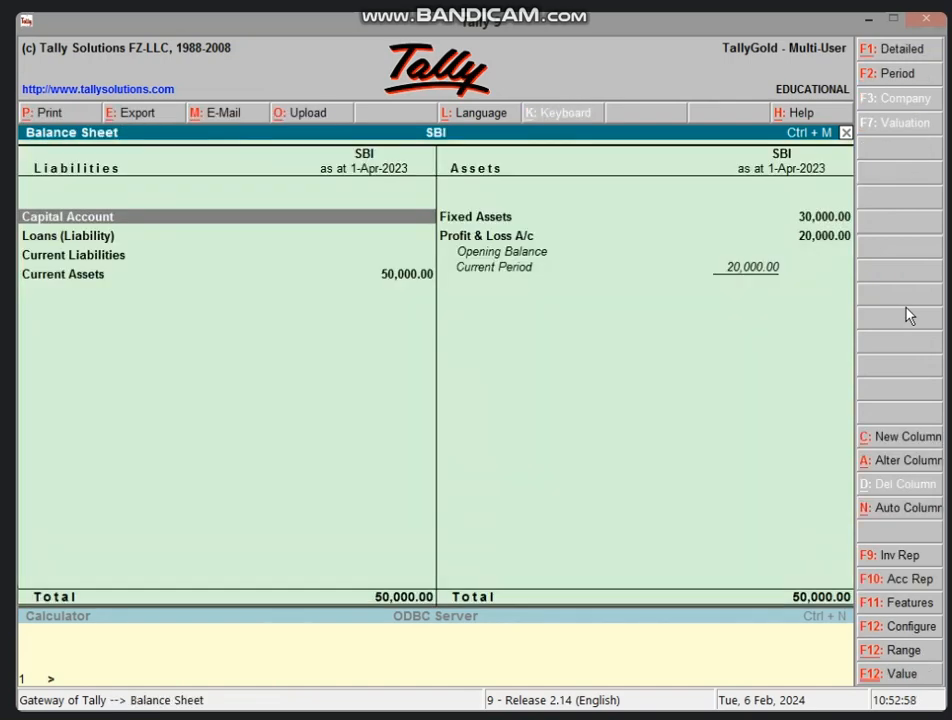
key(Escape)
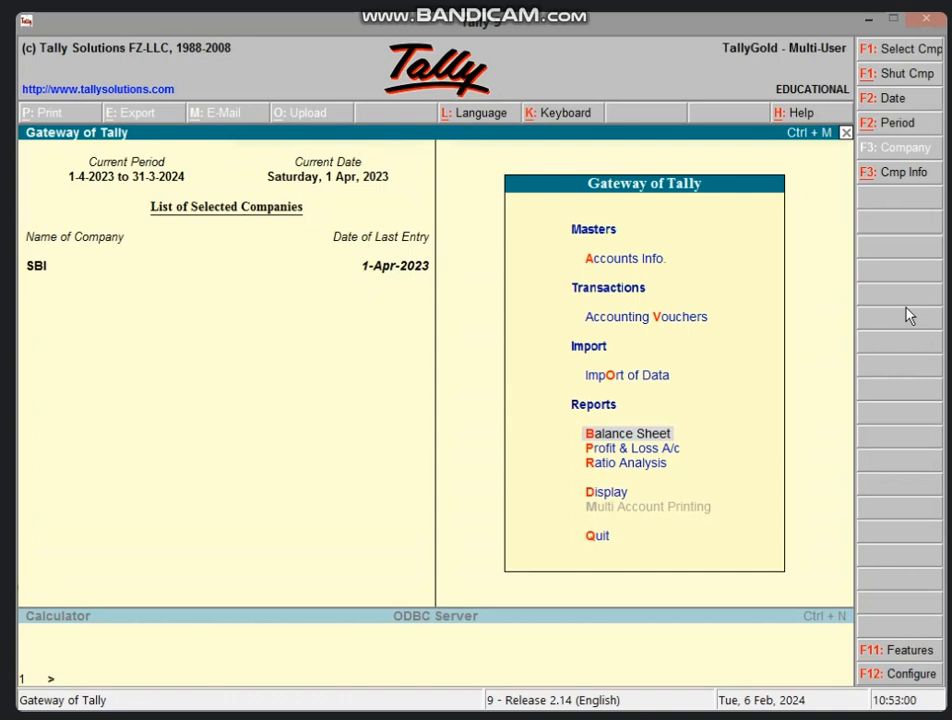